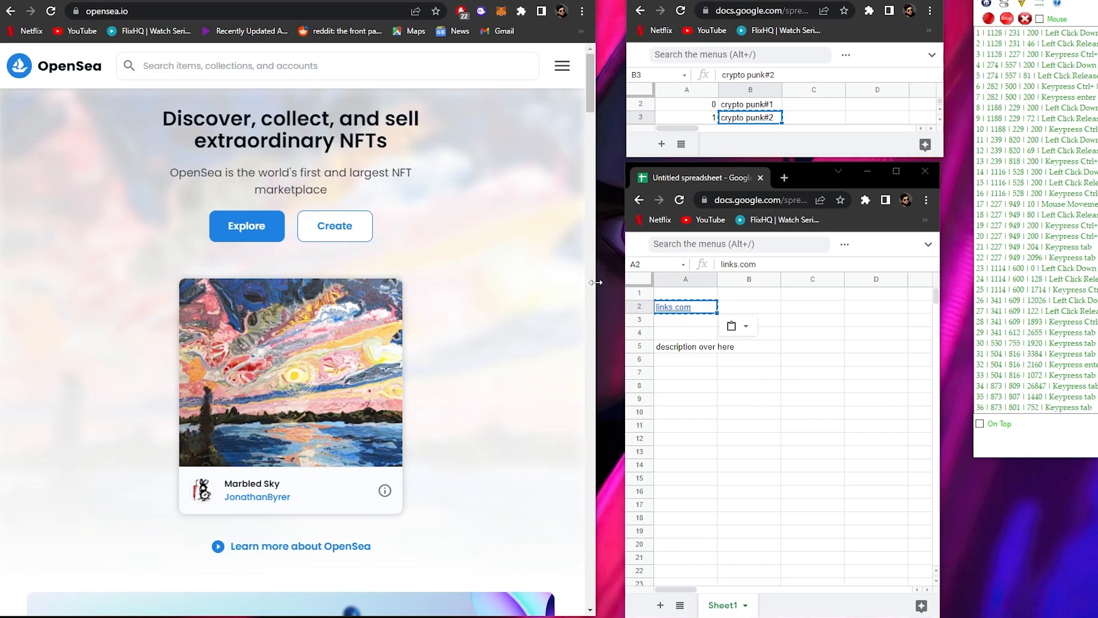
- Widen the OpenSea window, enlarge the upper spreadsheet window, and review its numbers and names columns
left_click_drag(595, 287, 607, 287)
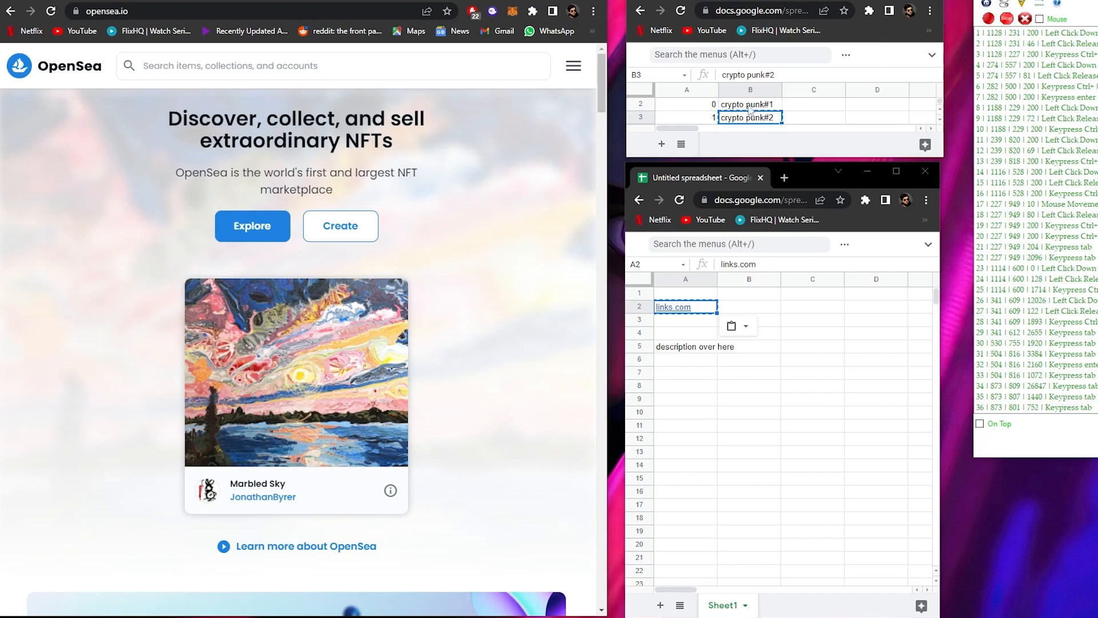
left_click(711, 107)
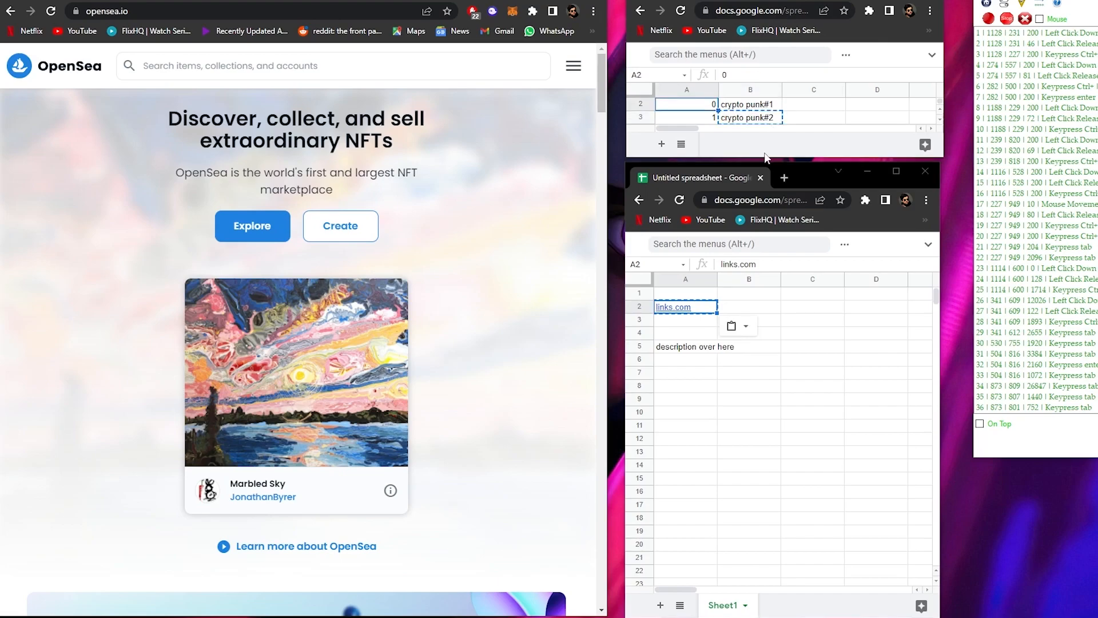
left_click_drag(765, 153, 753, 488)
scroll(754, 164, "down", 2)
scroll(744, 224, "up", 3)
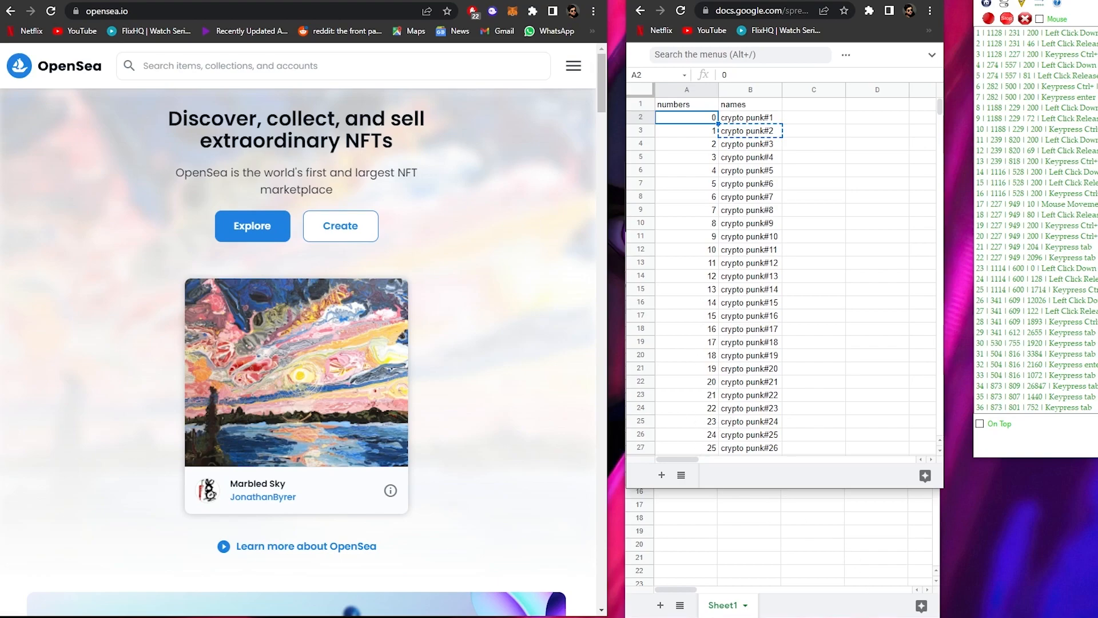
- Open the assets folder of the collection, look through its numbered punk images, and close the folder
key("alt+Tab")
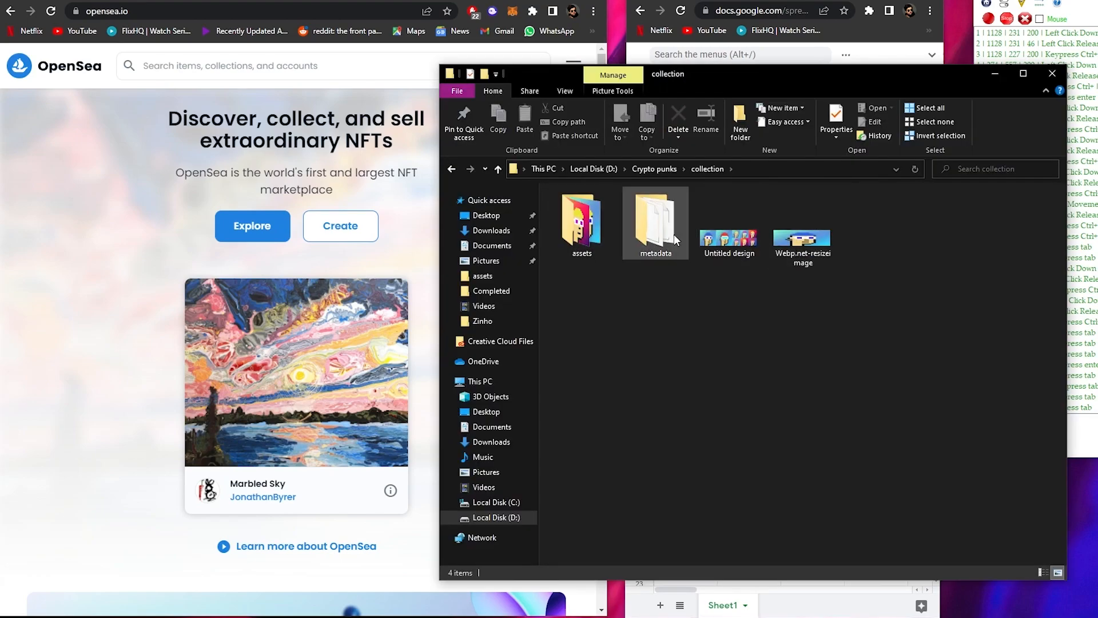
double_click(582, 224)
left_click_drag(580, 86, 157, 57)
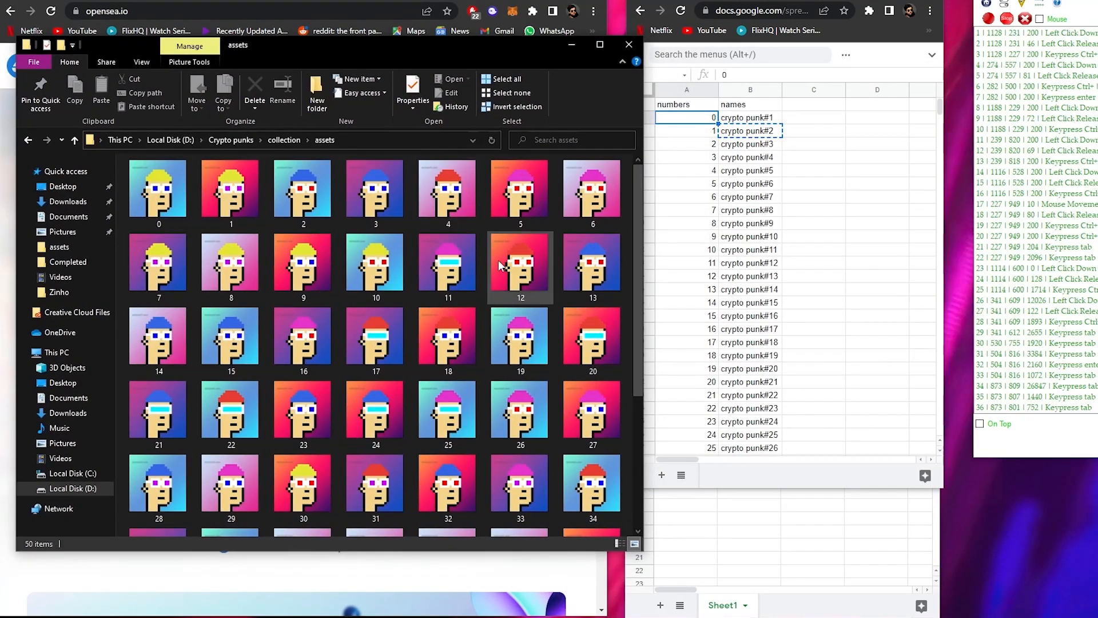
scroll(501, 265, "down", 3)
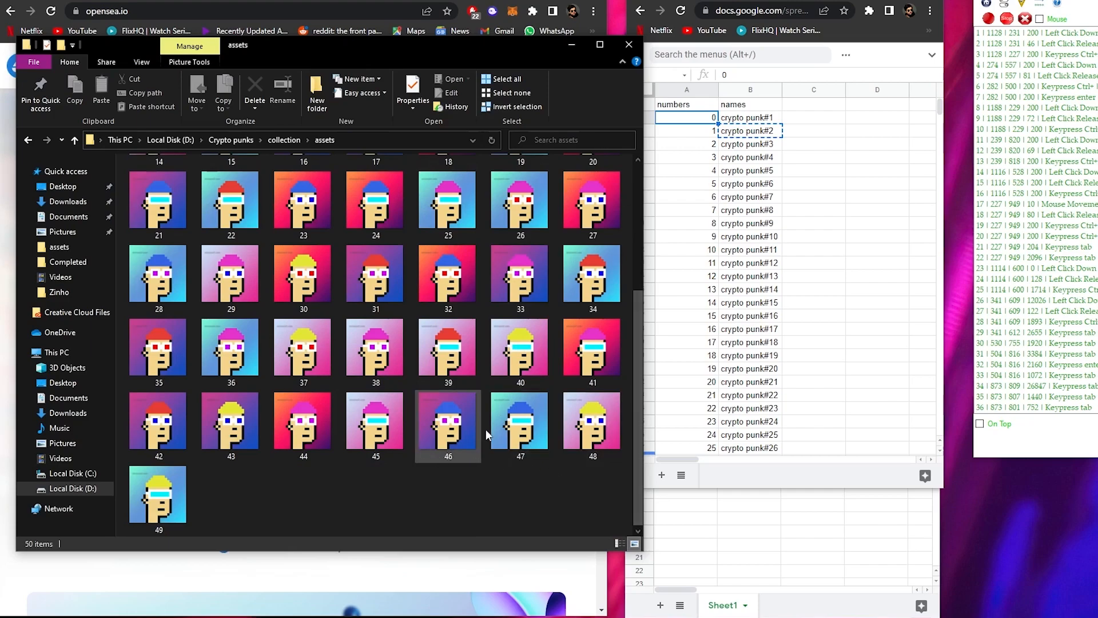
scroll(486, 446, "up", 3)
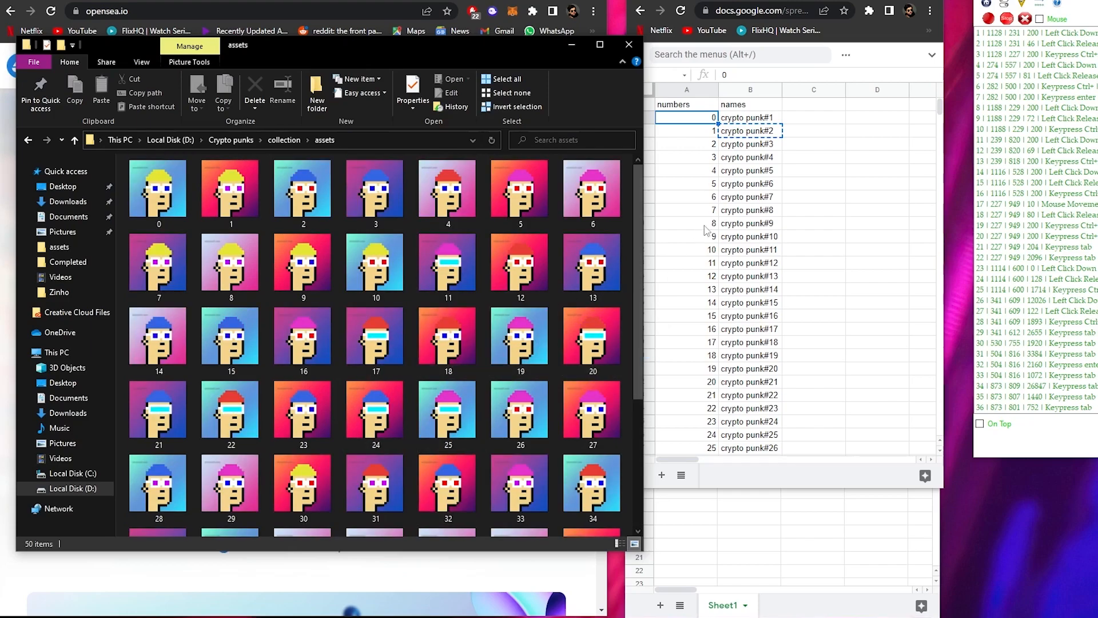
left_click(629, 46)
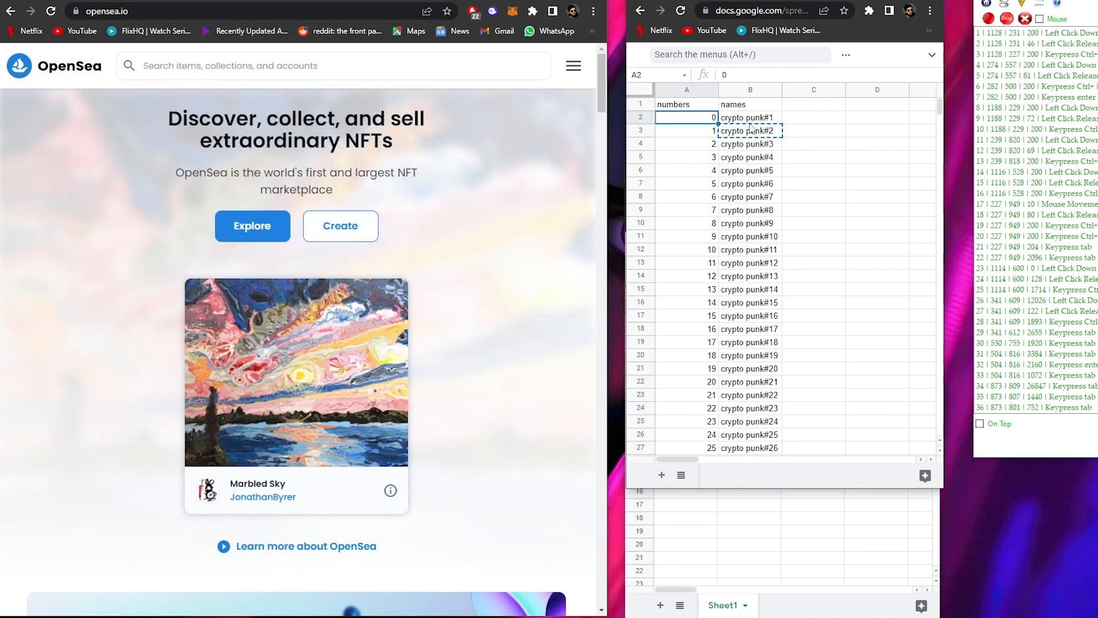
- Shrink the names spreadsheet window back to its first rows, dismiss the window-size notice, and select cell A2
left_click(750, 122)
left_click(753, 135)
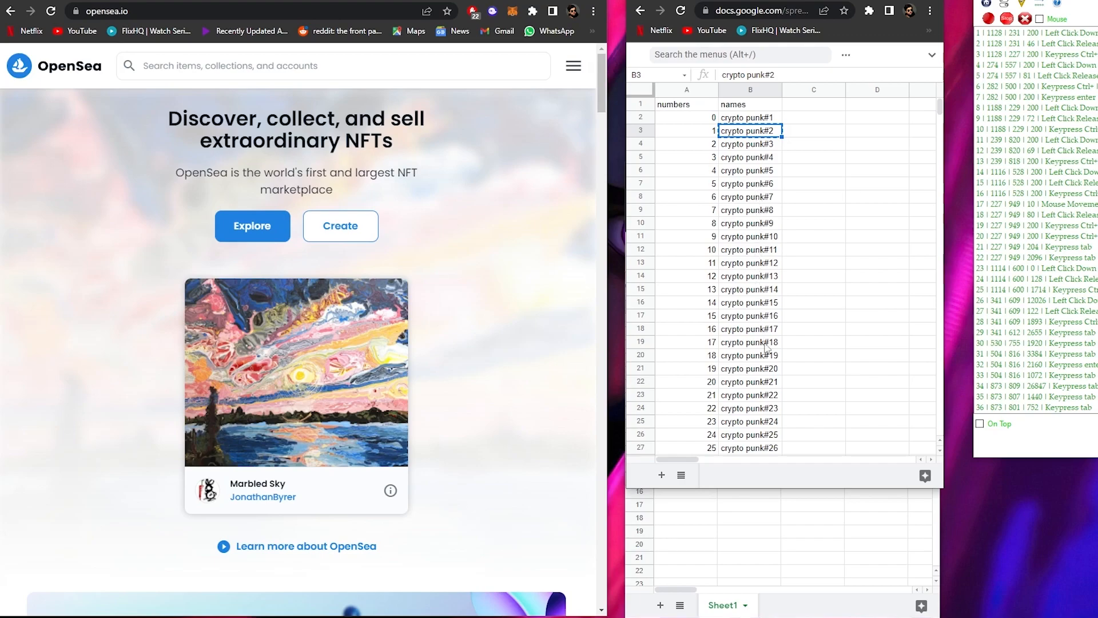
left_click_drag(761, 489, 743, 164)
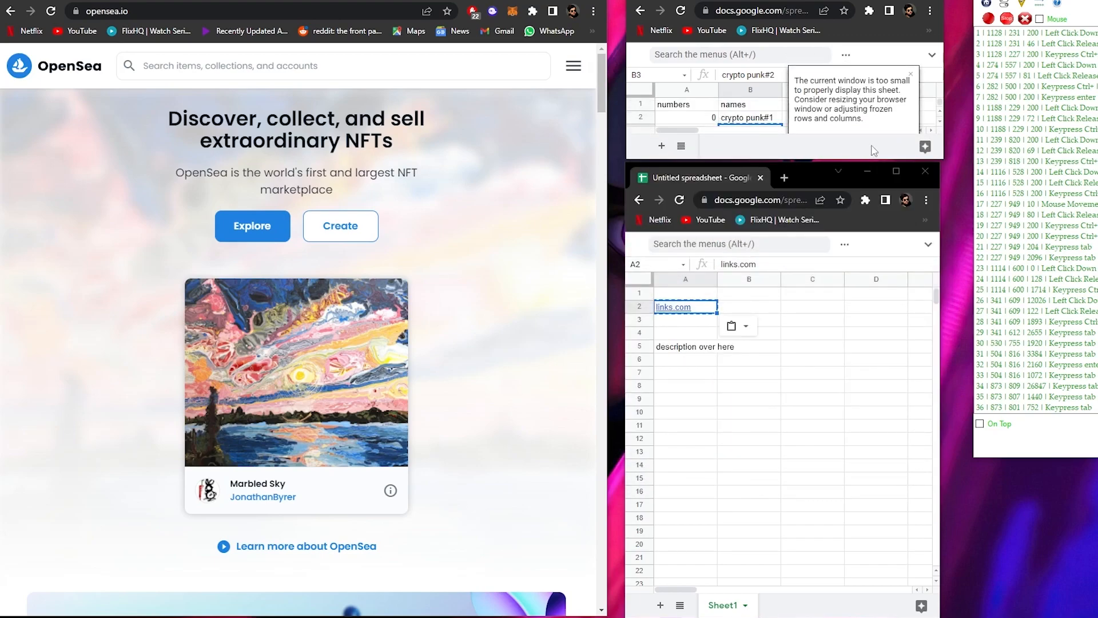
left_click(910, 74)
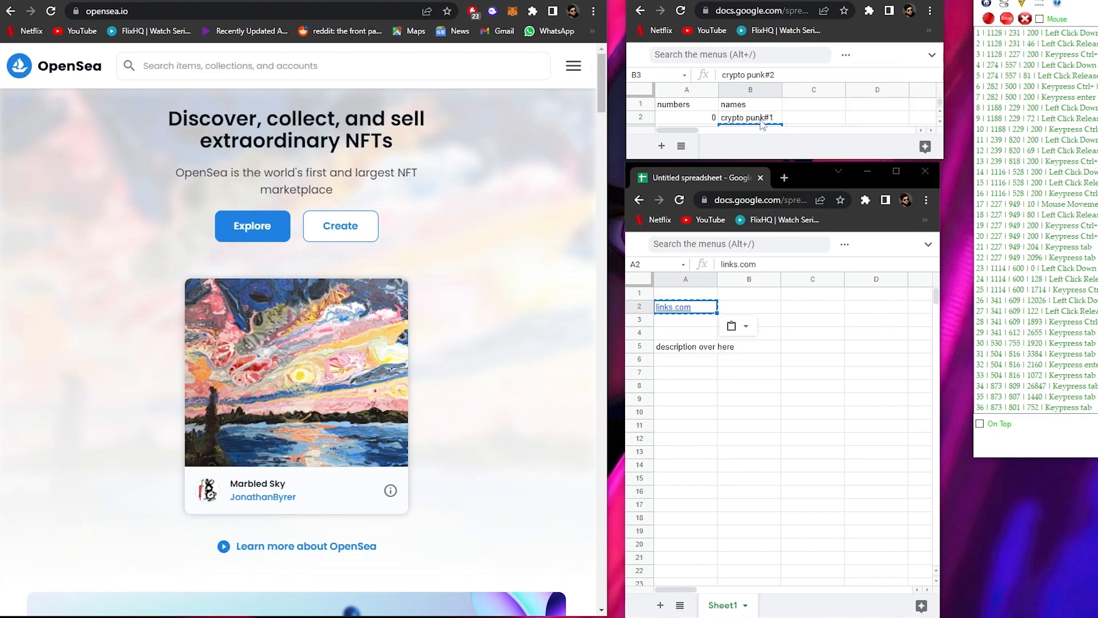
left_click(709, 120)
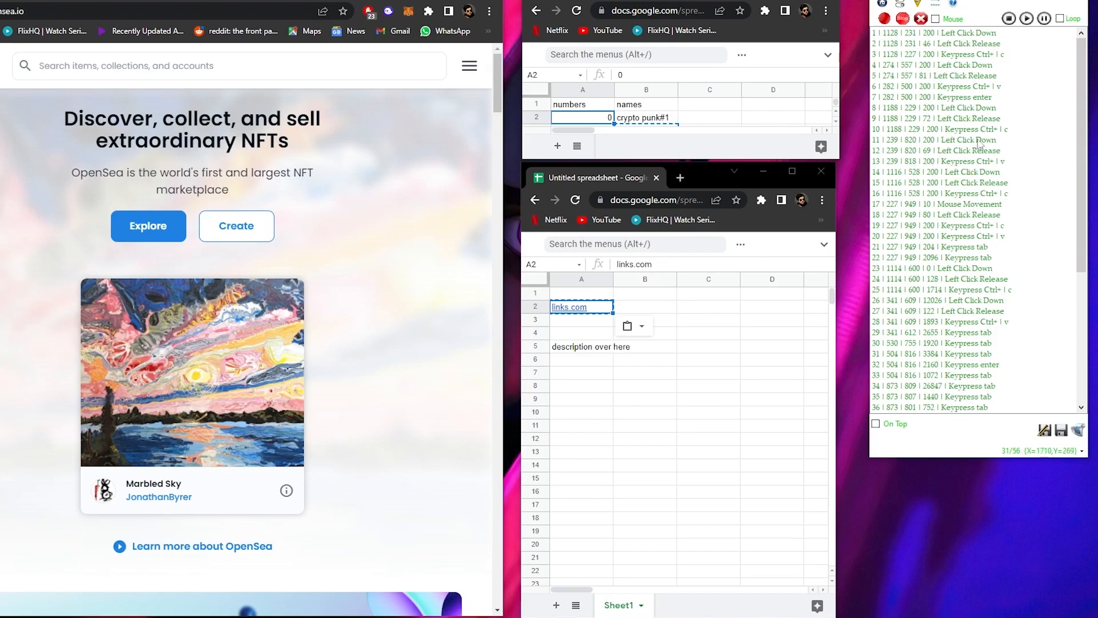
- Review the recorded actions in the macro recorder's list
scroll(981, 343, "down", 2)
scroll(981, 336, "up", 2)
scroll(983, 337, "down", 1)
scroll(983, 337, "up", 1)
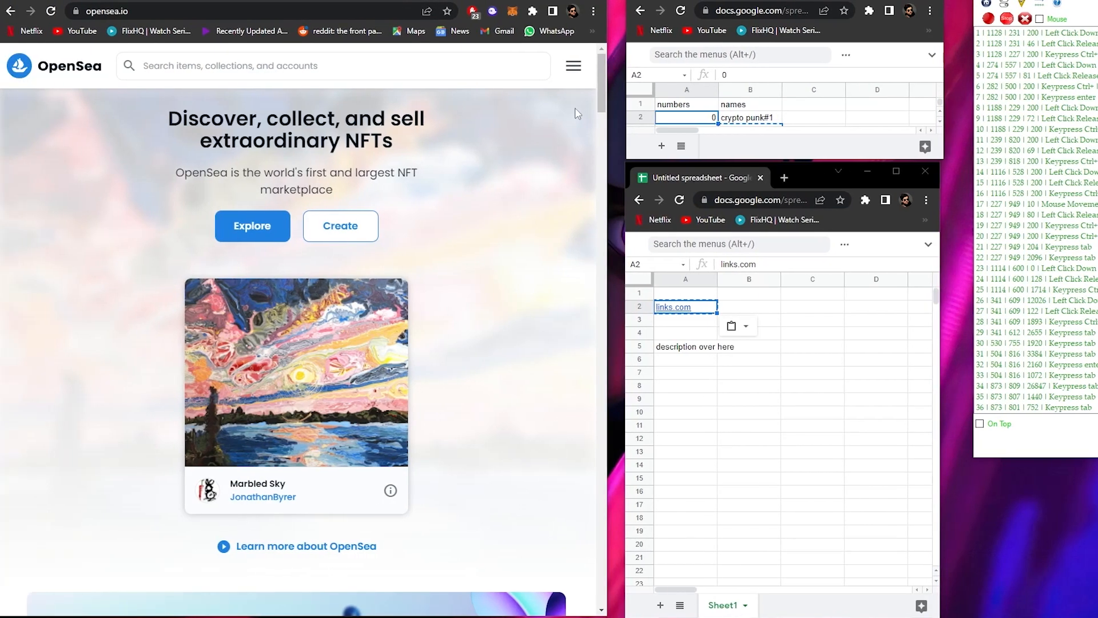
- Open the Budget-Punks collection from My Collections on OpenSea and start creating a new item in it
left_click(574, 66)
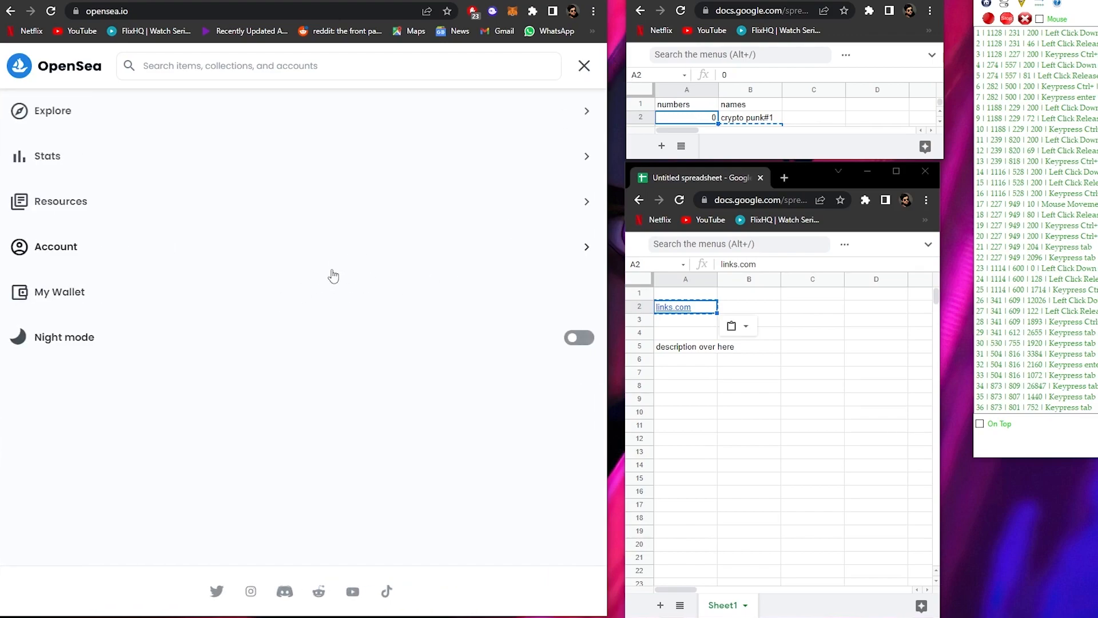
left_click(106, 257)
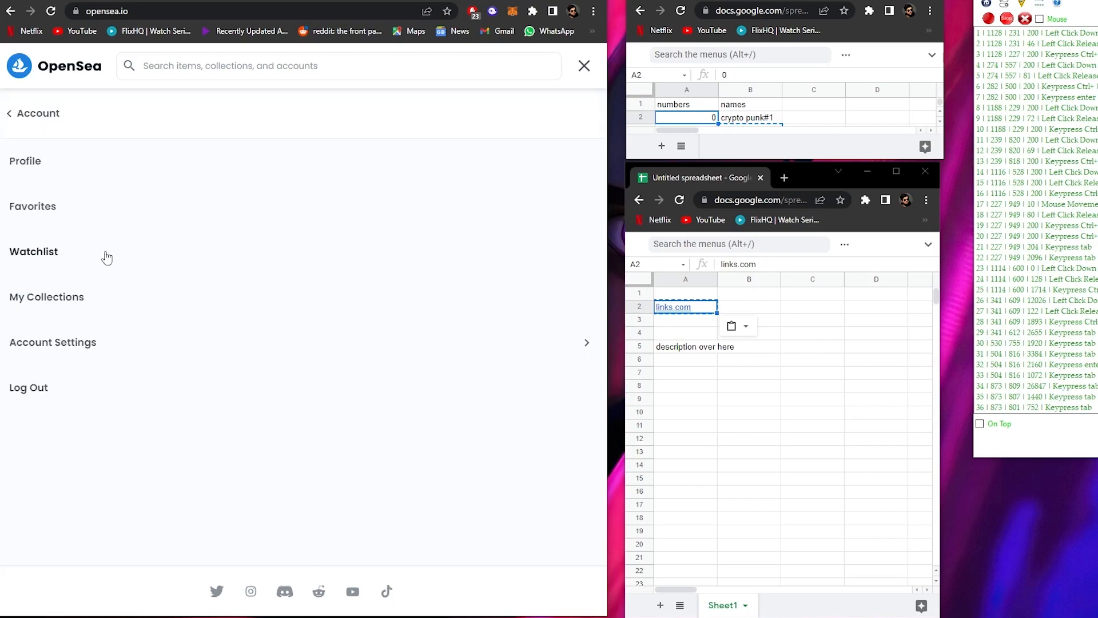
left_click(103, 308)
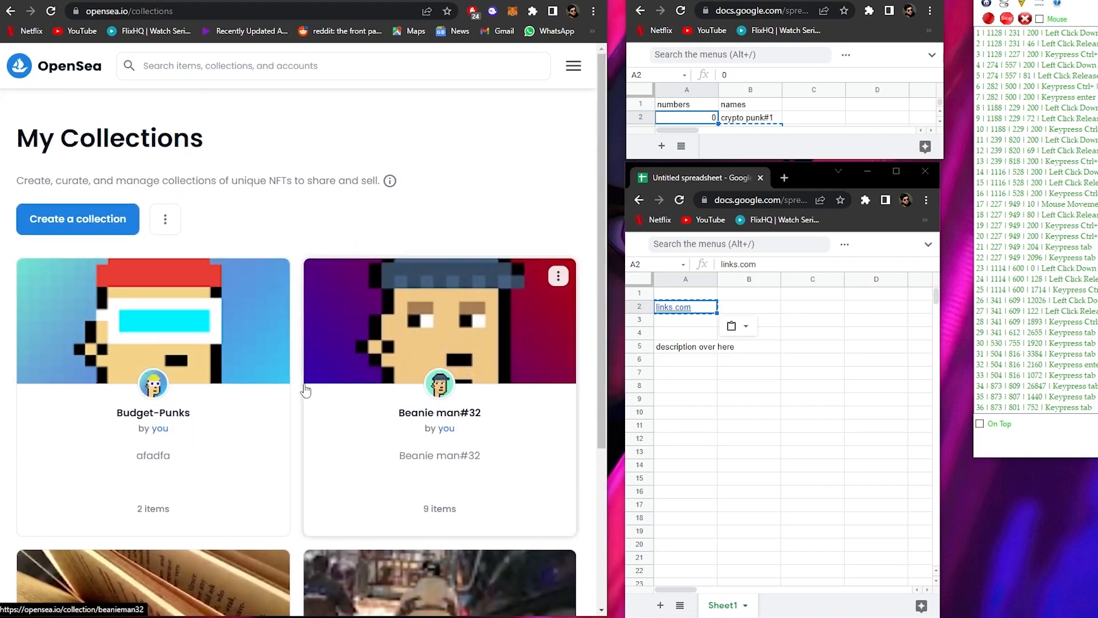
left_click(208, 321)
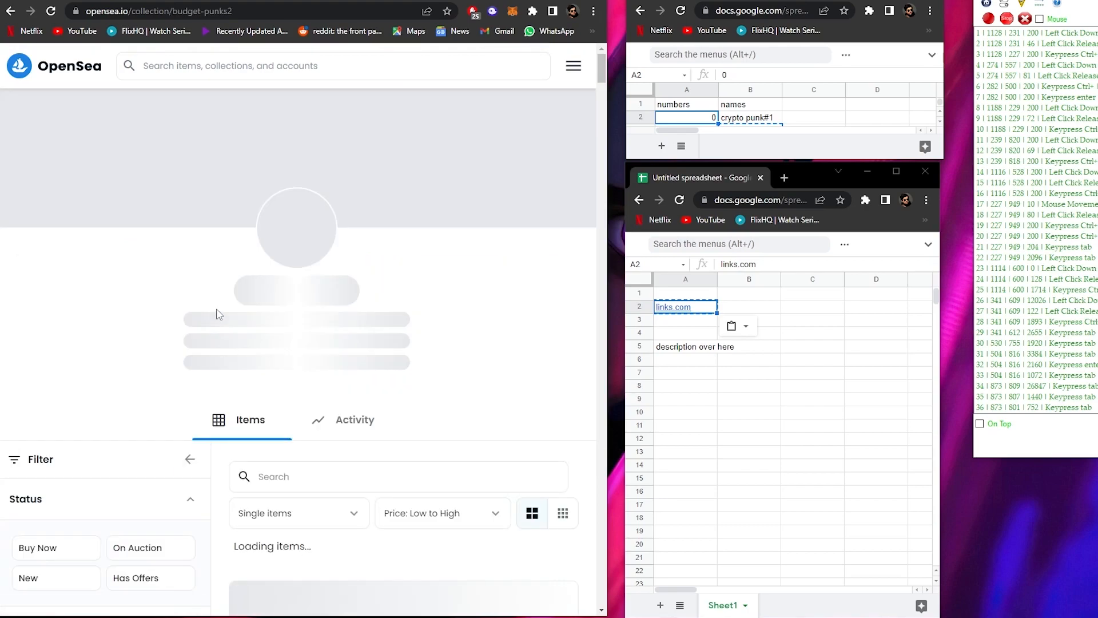
left_click(522, 122)
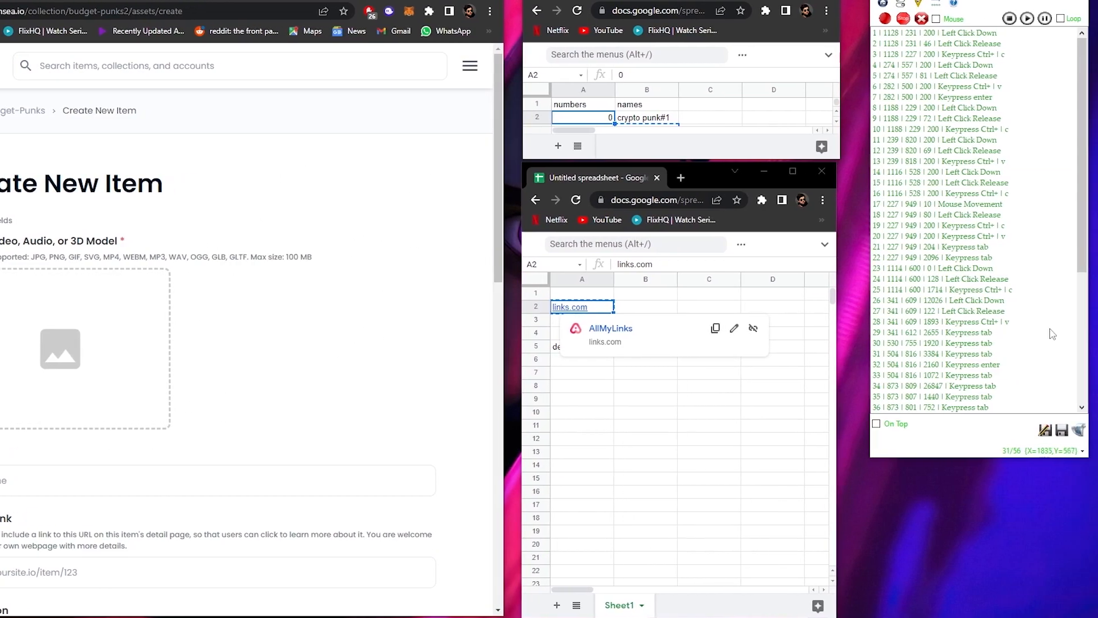
- Clear the existing macro list in the macro recorder and start recording a new macro
left_click_drag(1086, 264, 1086, 209)
left_click(921, 18)
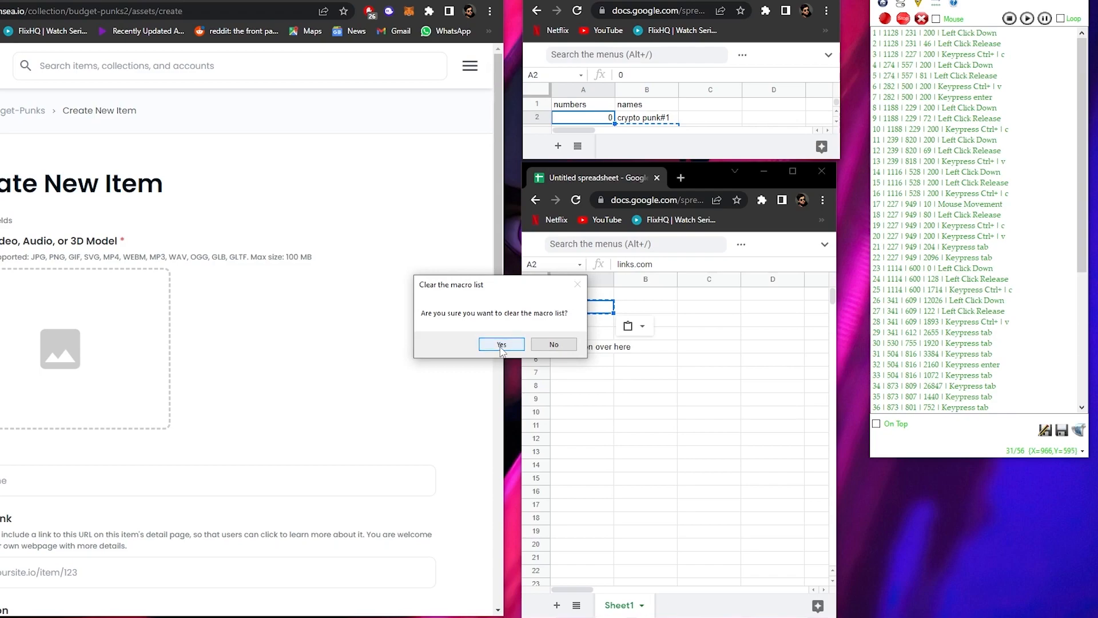
left_click(501, 344)
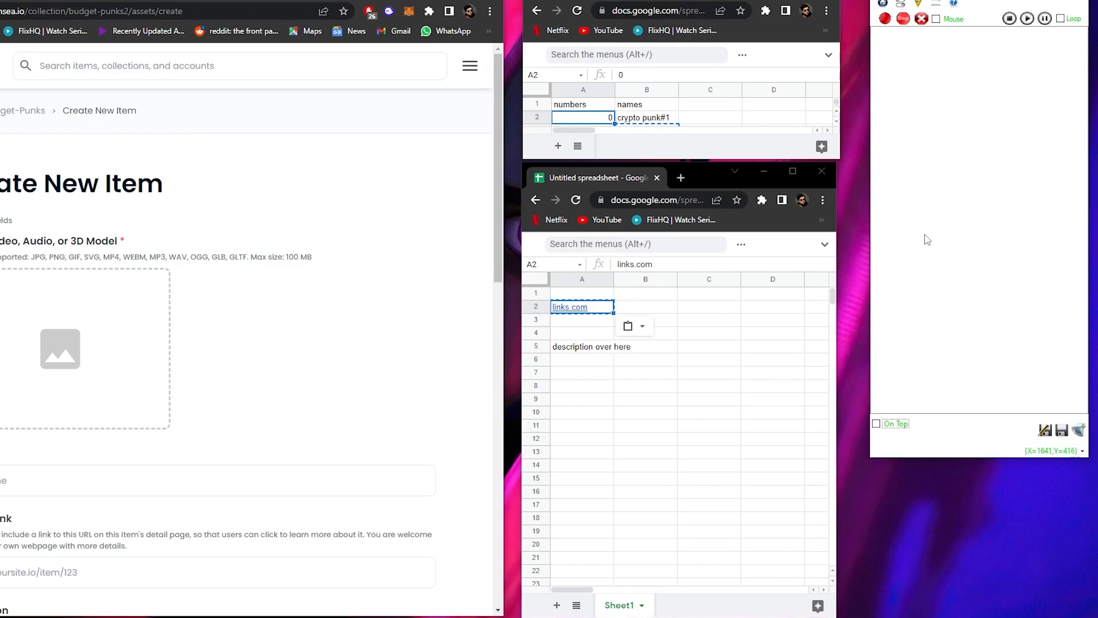
left_click(886, 20)
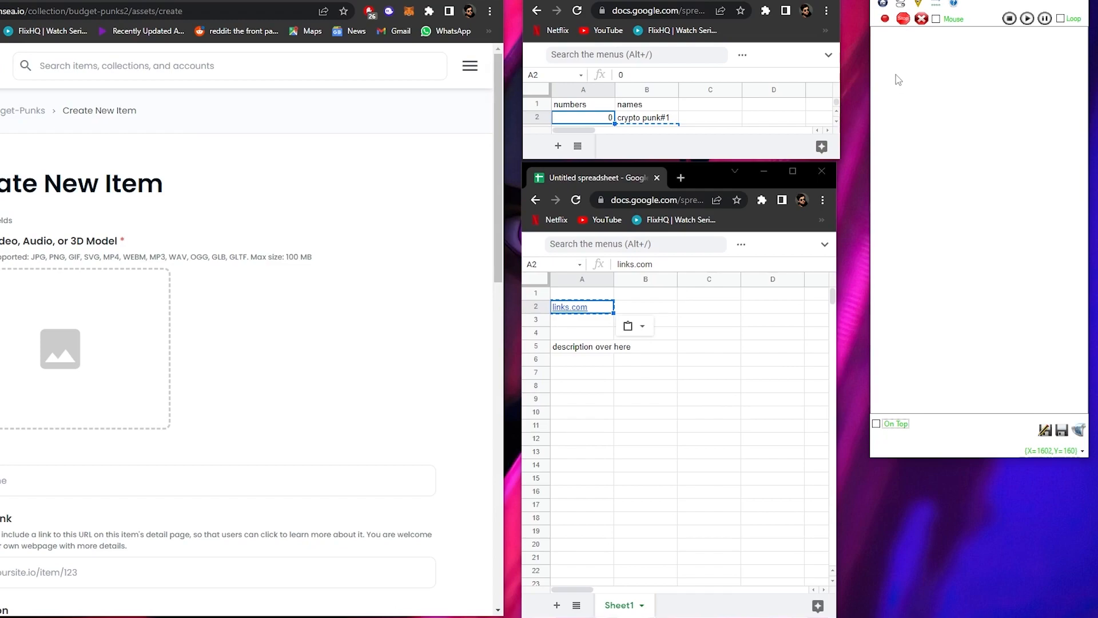
- Copy the number 0 from cell A2 and use it as the file name to upload the new item's image
left_click(599, 122)
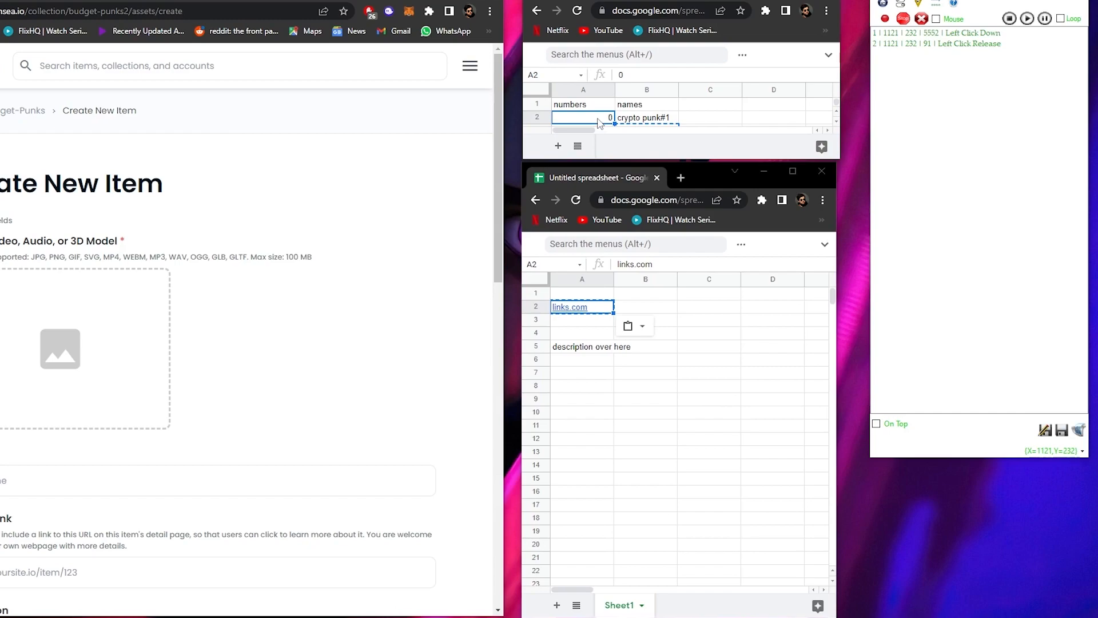
key("ctrl+c")
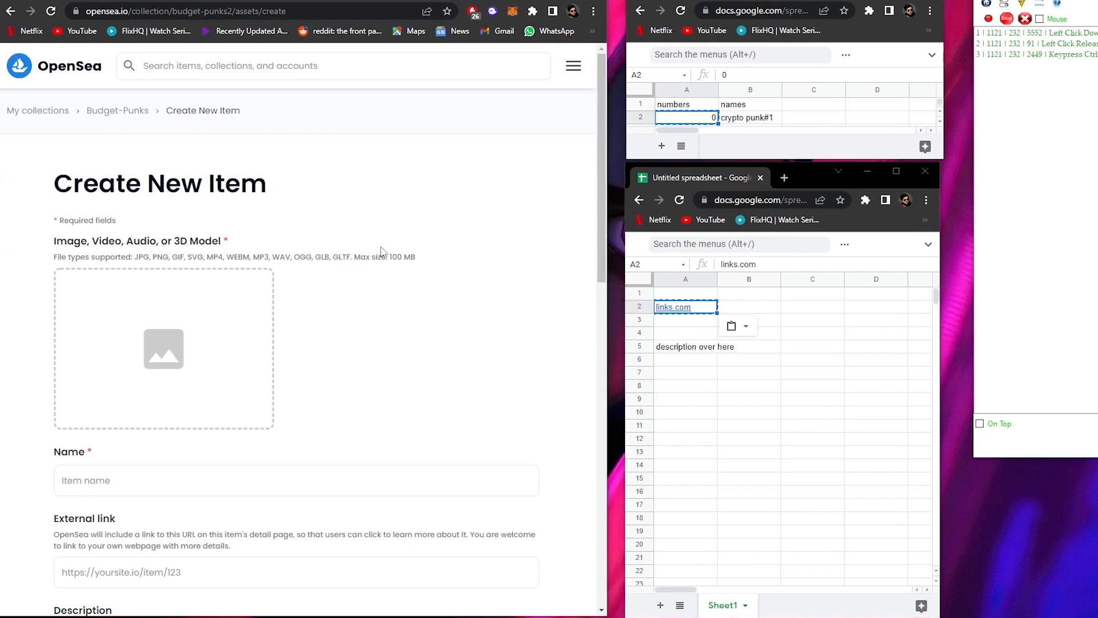
left_click(135, 334)
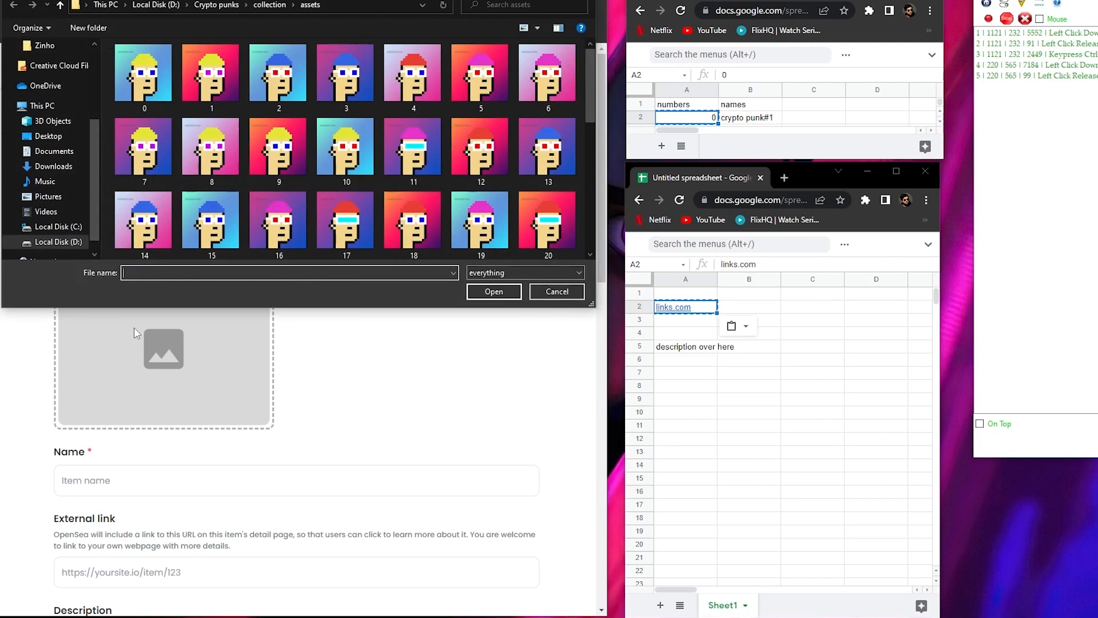
key("ctrl+v")
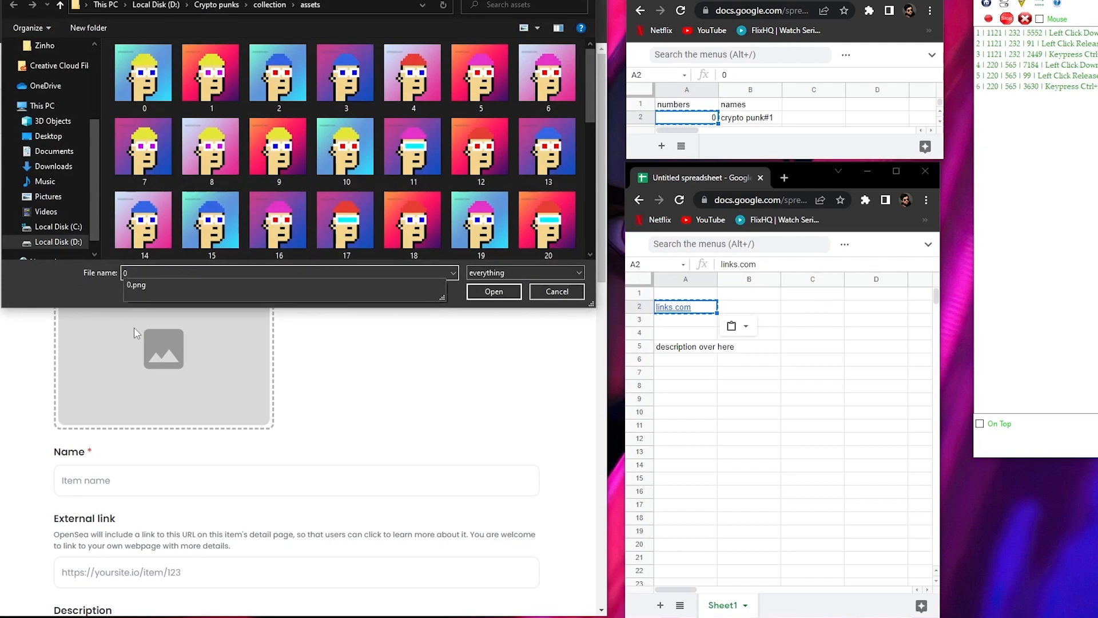
key("Return")
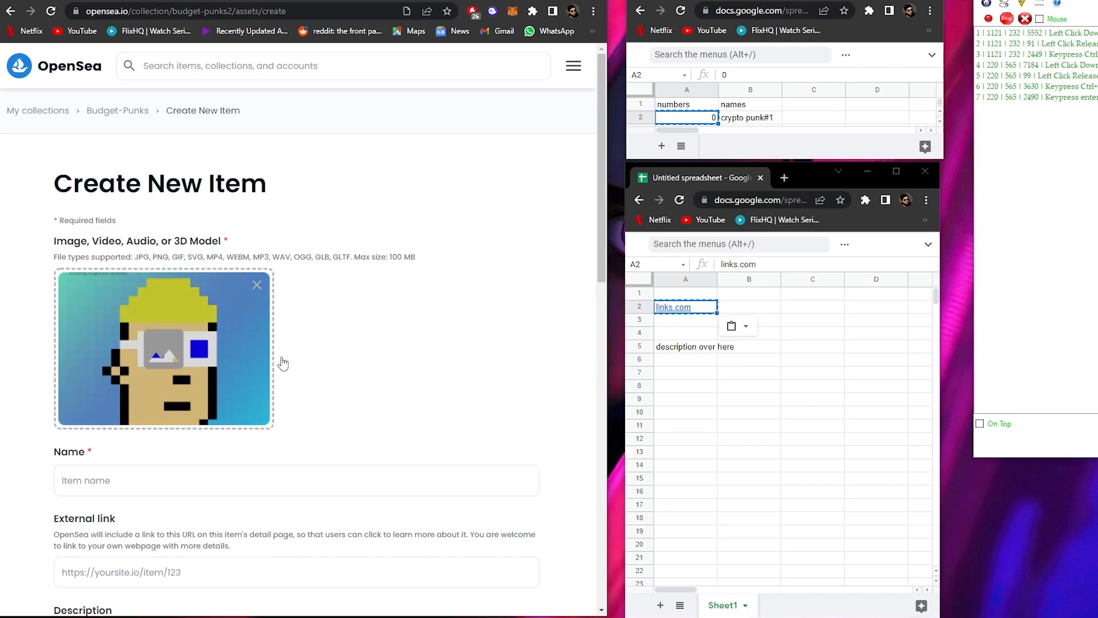
- Copy the name crypto punk#1 from cell B2 into the new item's Name field
left_click(751, 121)
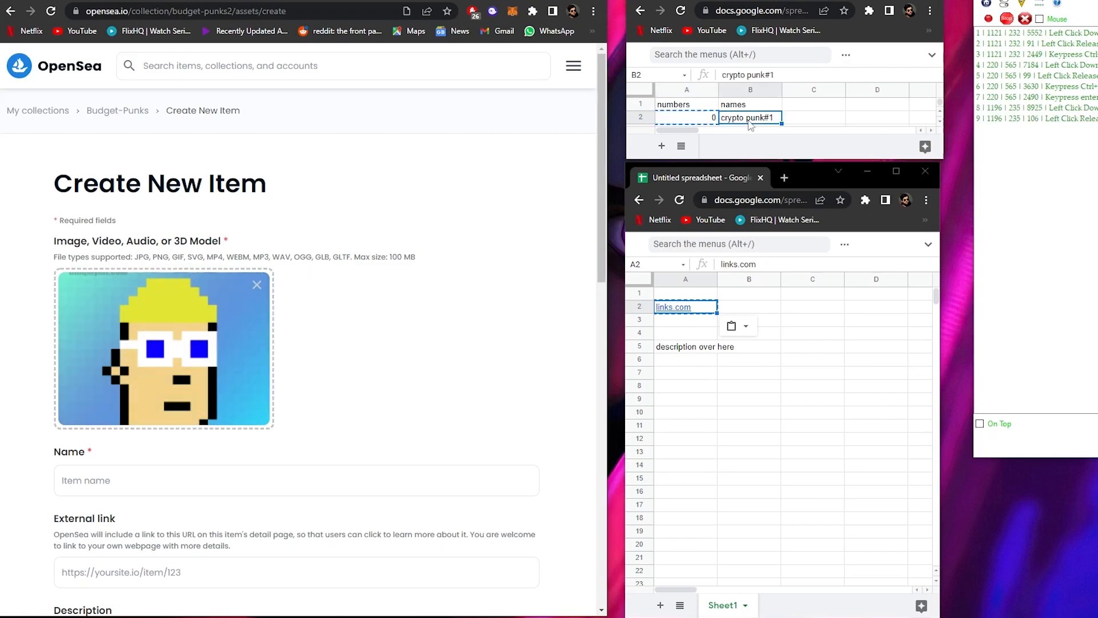
key("ctrl+c")
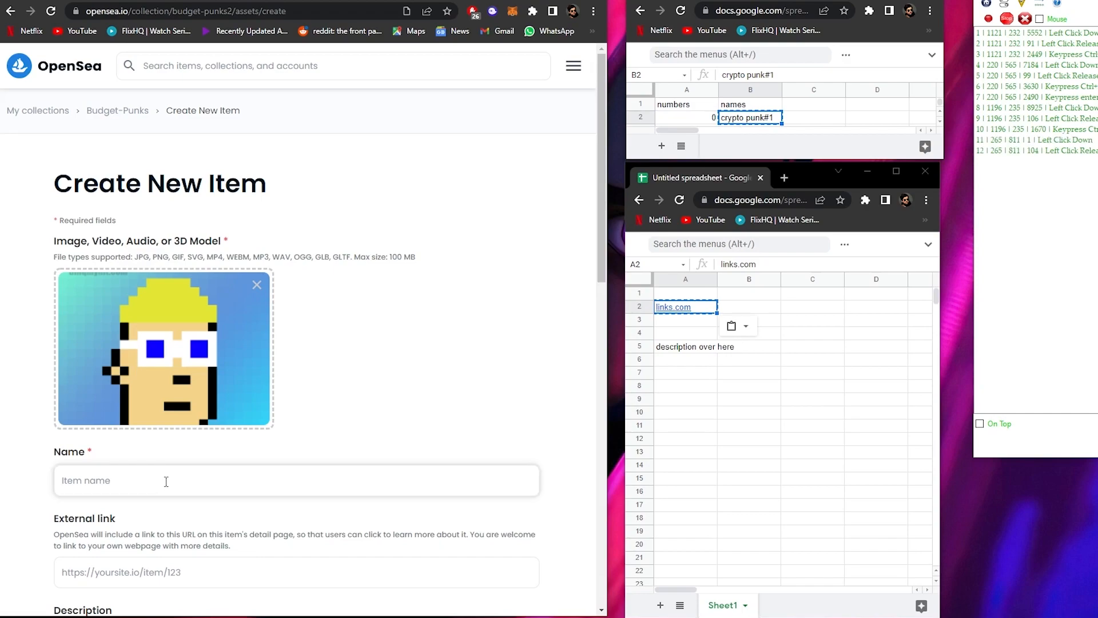
key("ctrl+v")
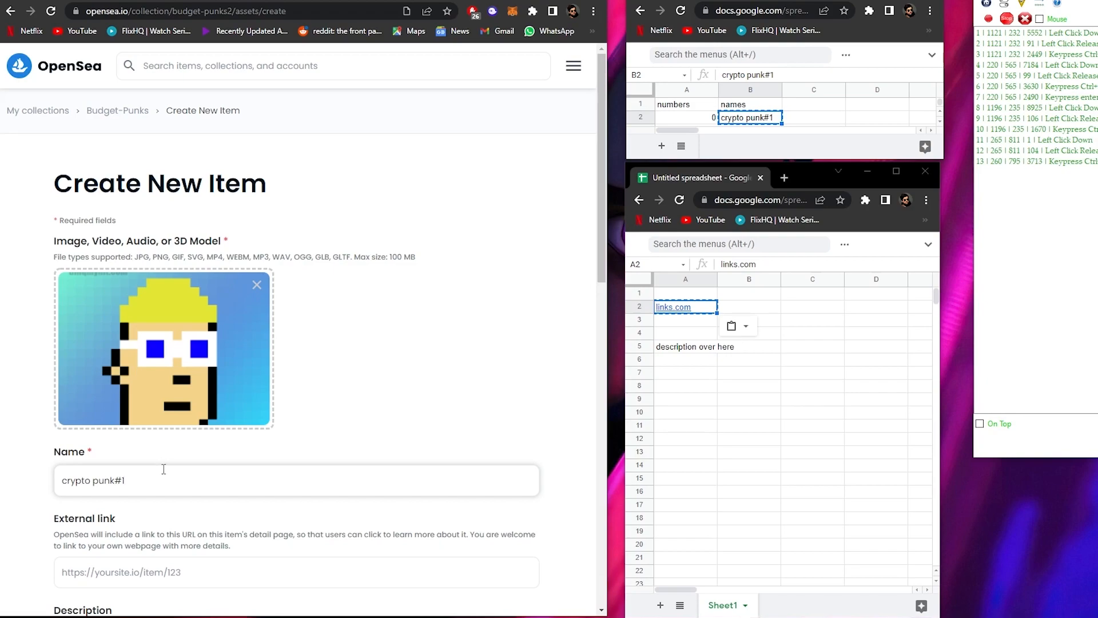
key("Tab")
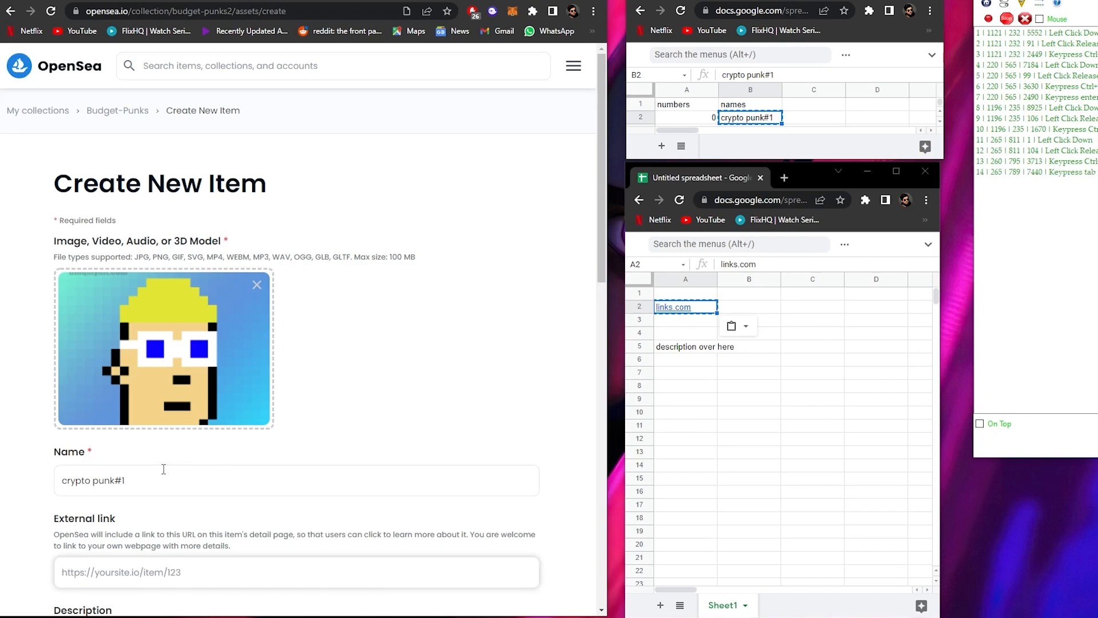
- Copy links.com from cell A2 of the lower spreadsheet into the item's External link field
left_click(684, 311)
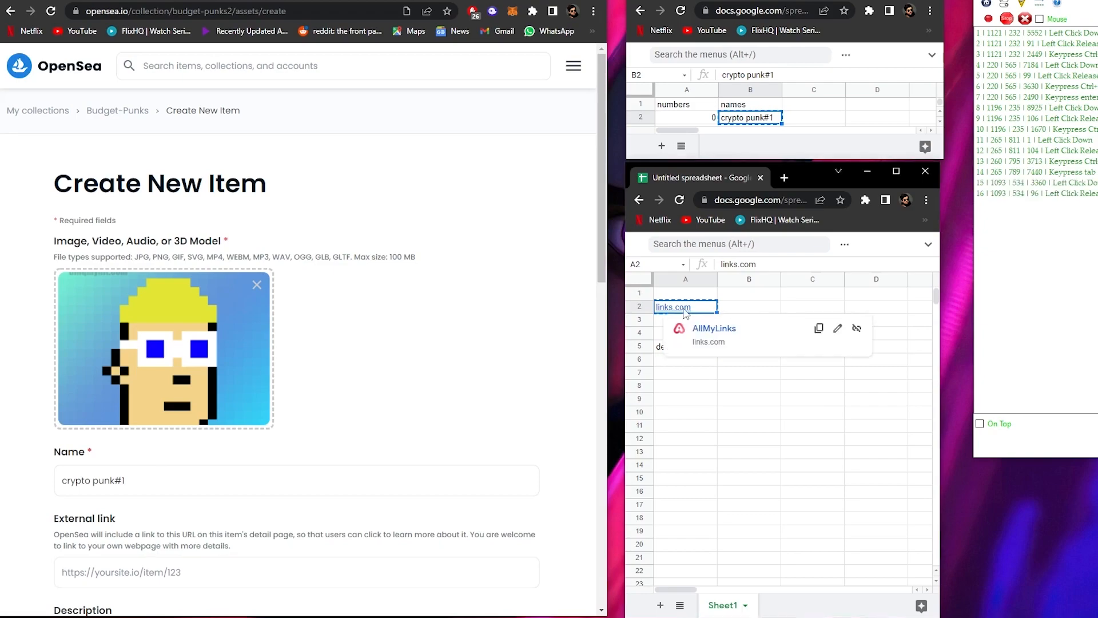
key("ctrl+c")
left_click(136, 561)
key("ctrl+v")
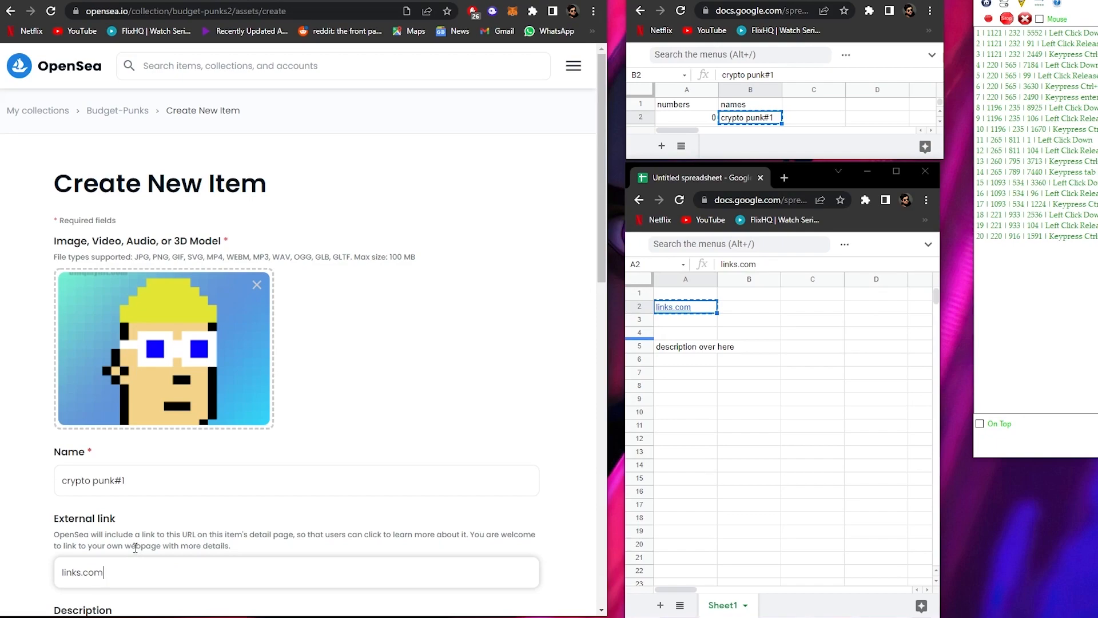
- Copy "description over here" from cell A5 of the lower spreadsheet into the Description field, and move the names sheet's selection down to B3
key("Tab")
key("Tab")
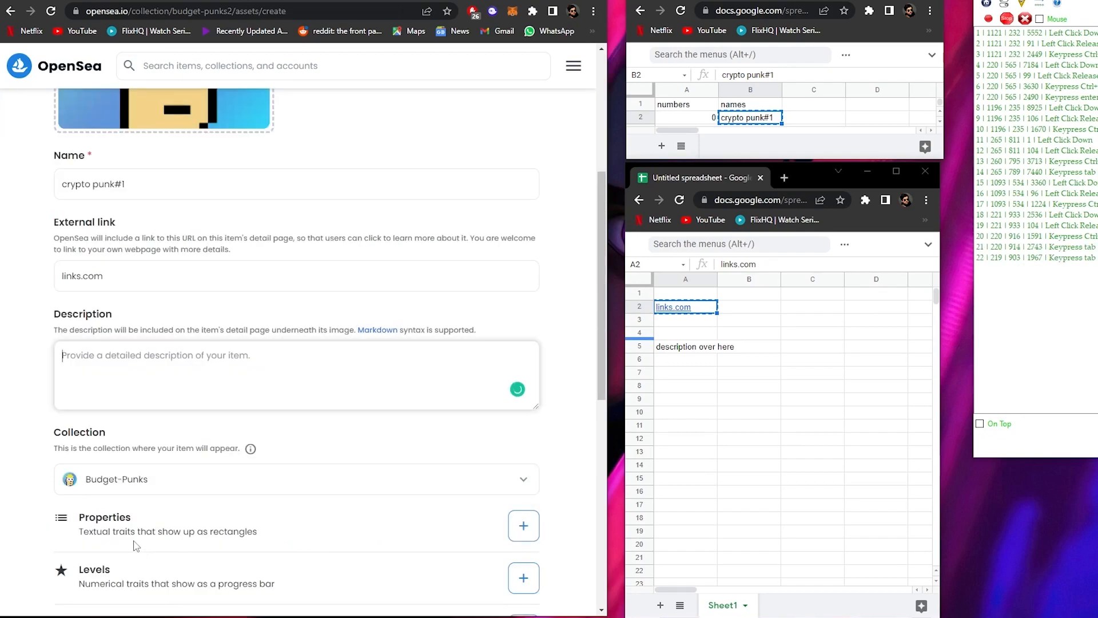
left_click(698, 350)
key("ctrl+c")
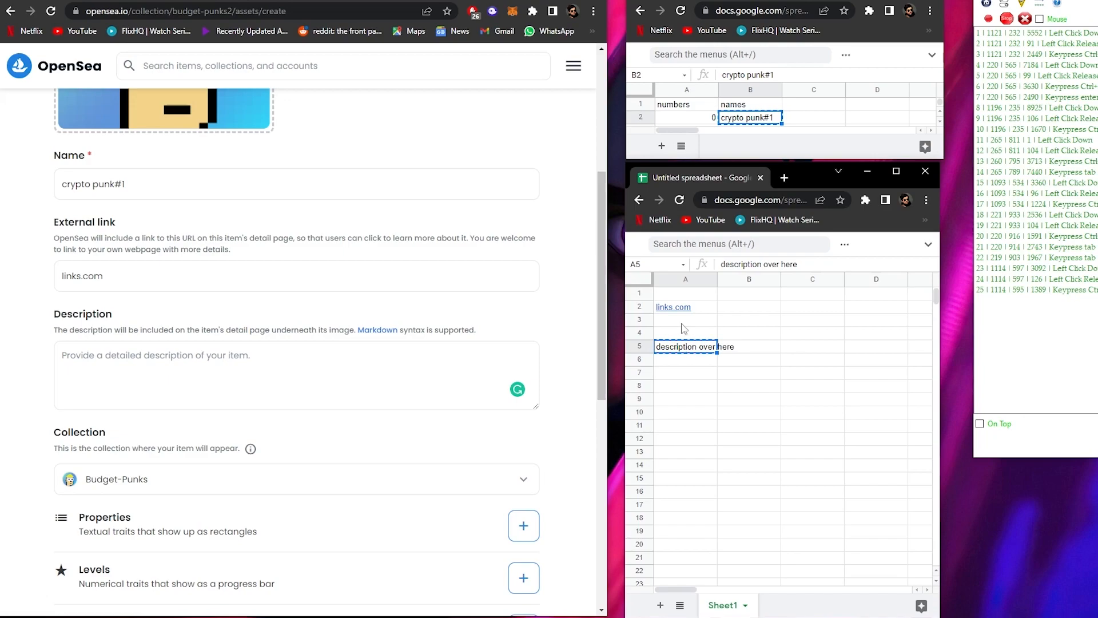
mouse_move(666, 313)
left_click(433, 354)
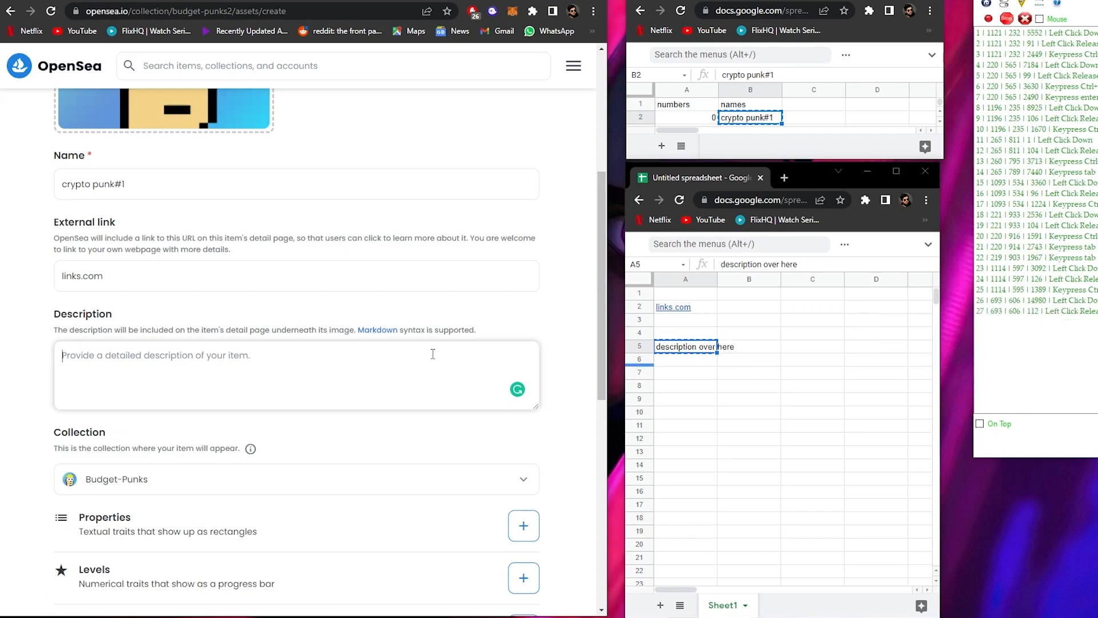
key("ctrl+v")
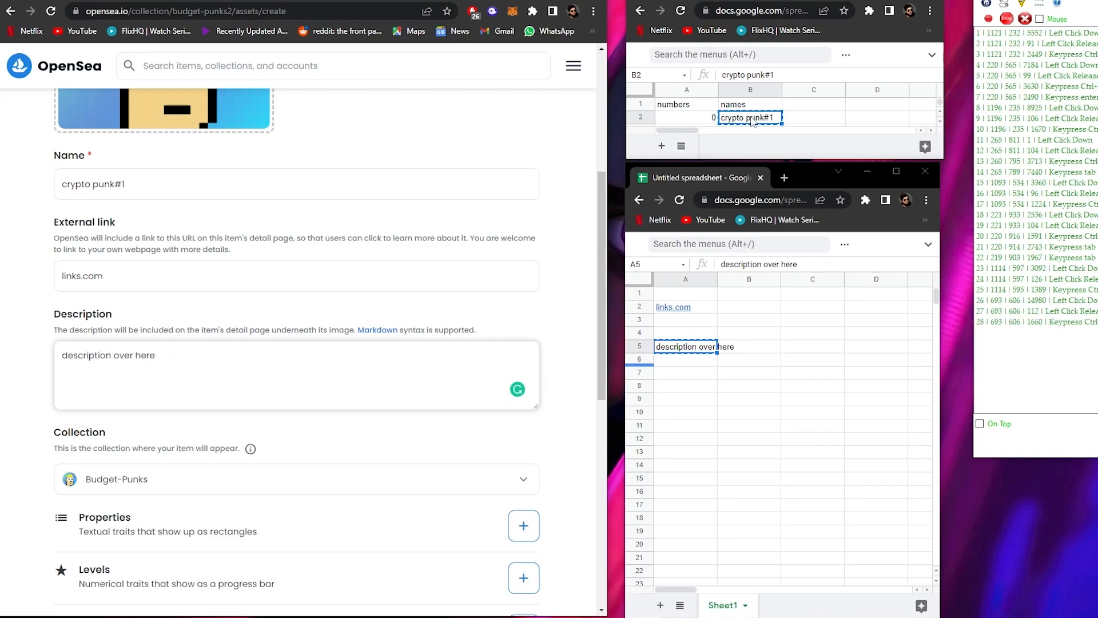
left_click(756, 120)
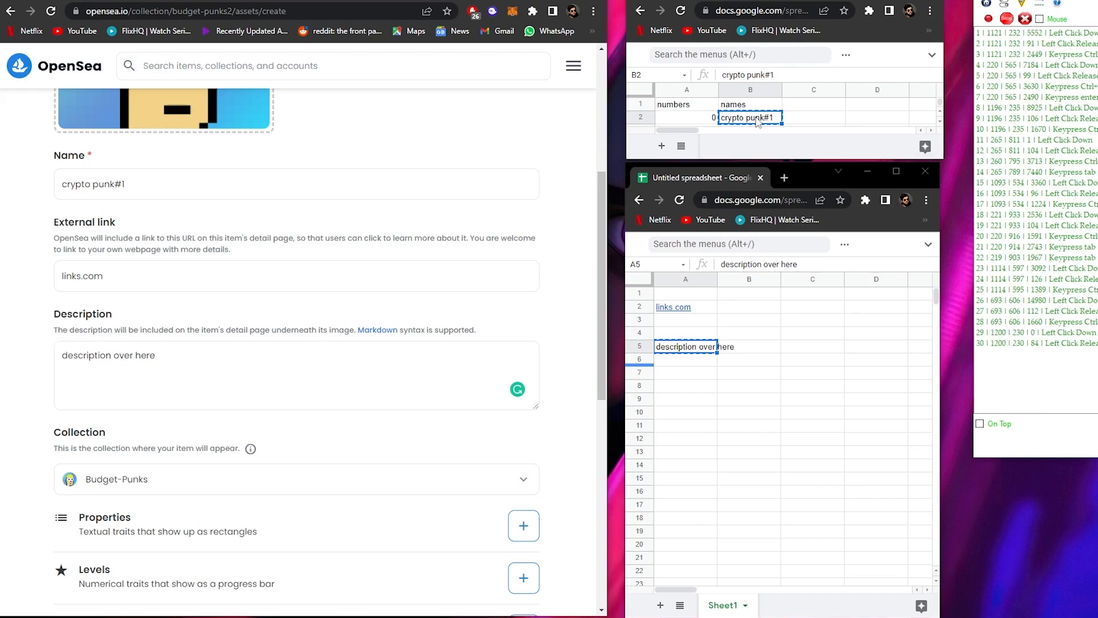
key("Down")
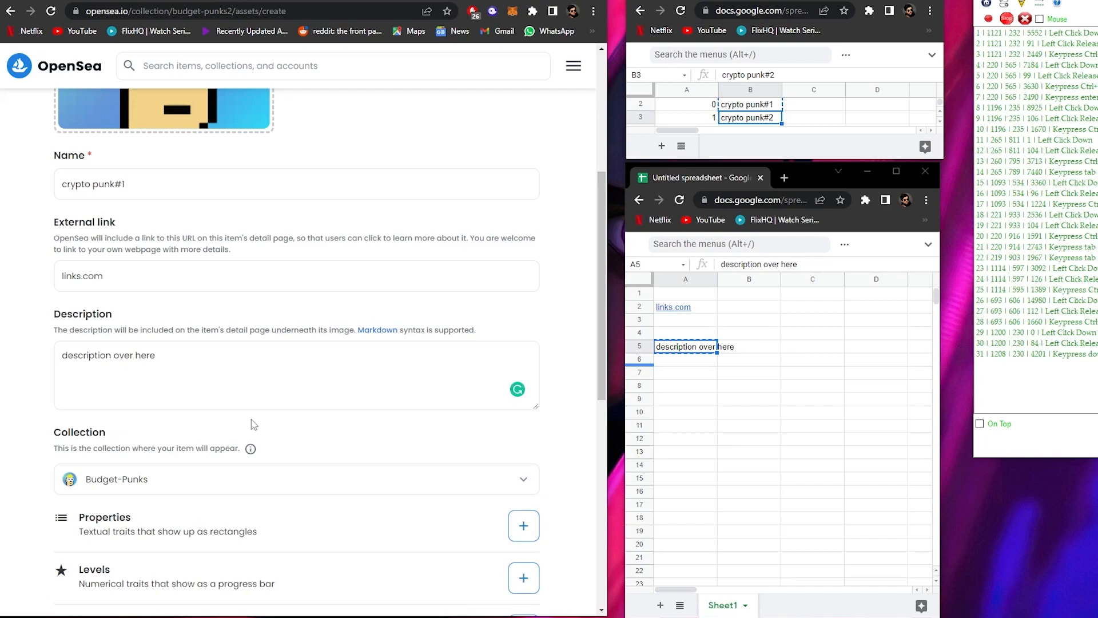
- Set the new item's blockchain to Polygon and create the item
left_click(458, 478)
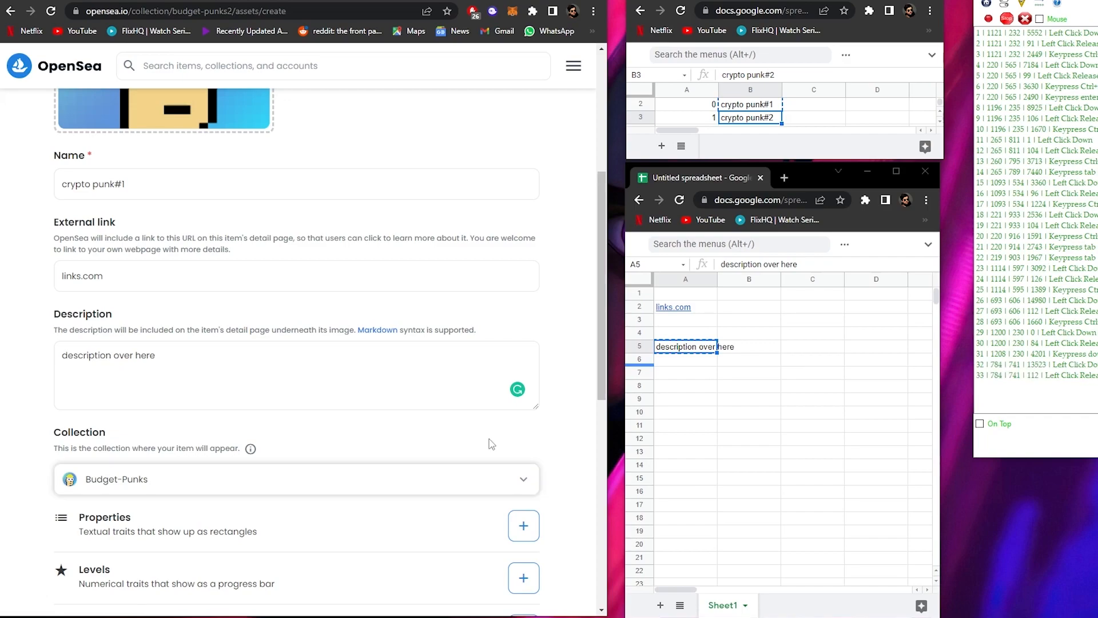
key("Tab")
key("Tab")
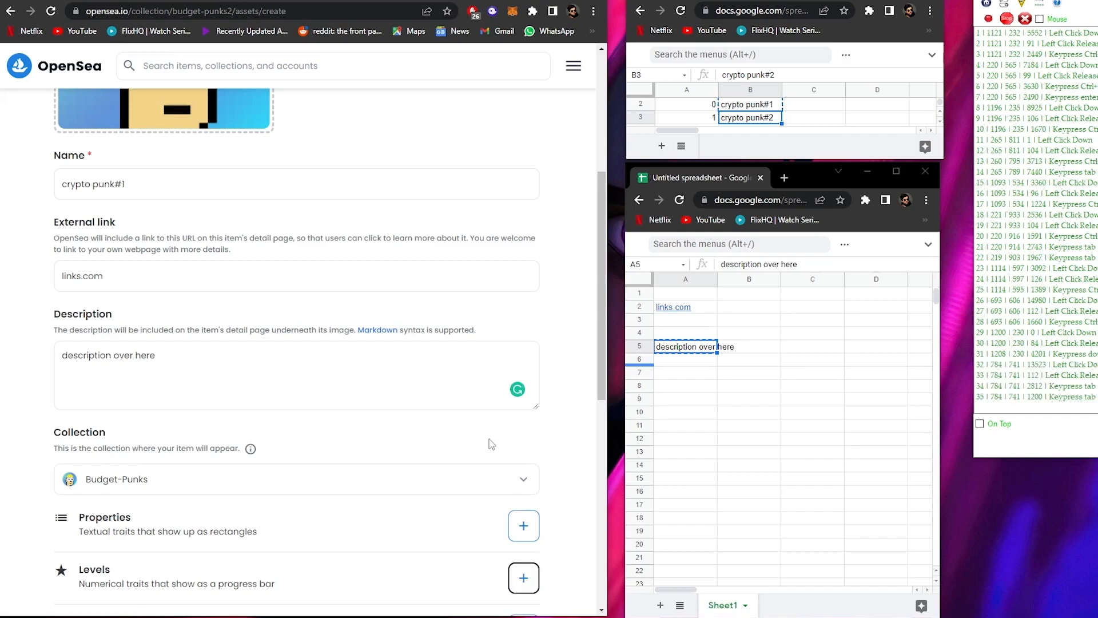
key("Tab")
key("Tab")
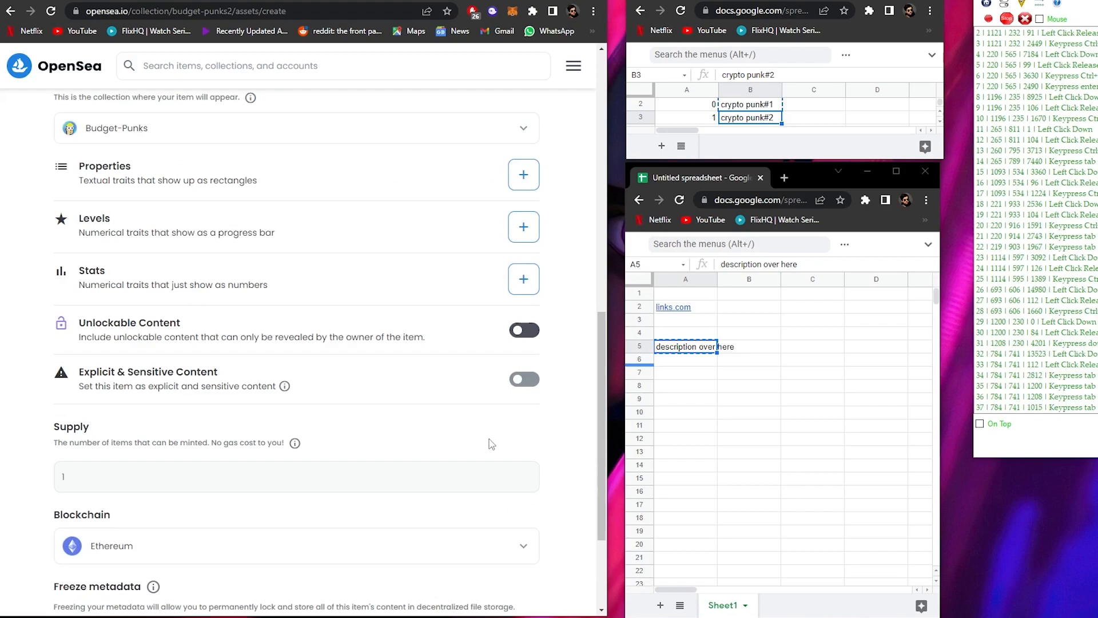
key("Tab")
key("Tab")
key("Tab")
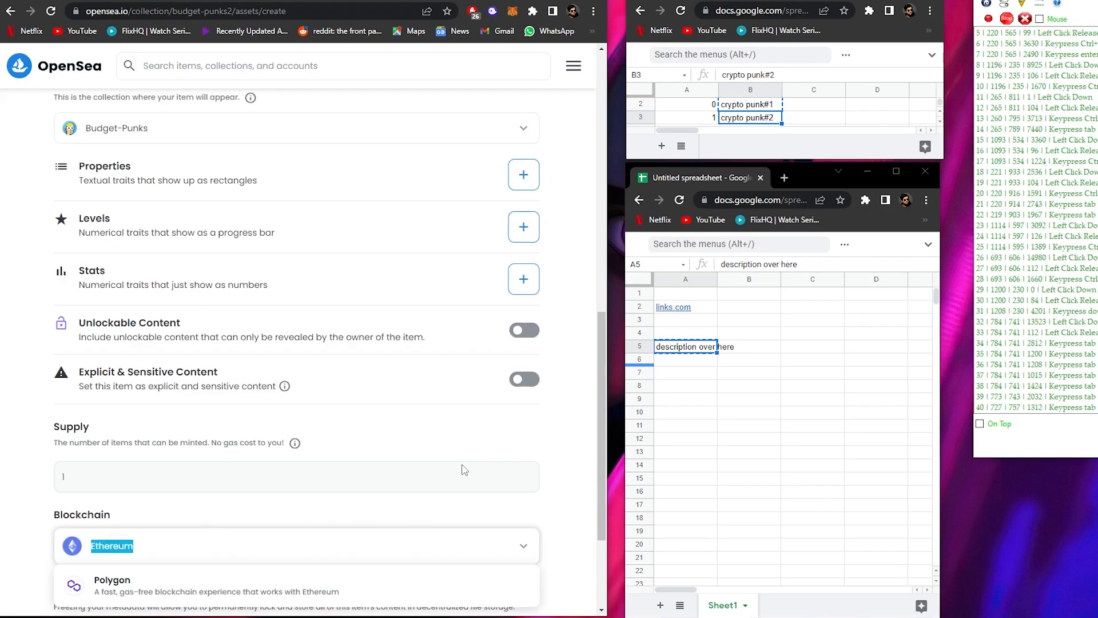
key("Tab")
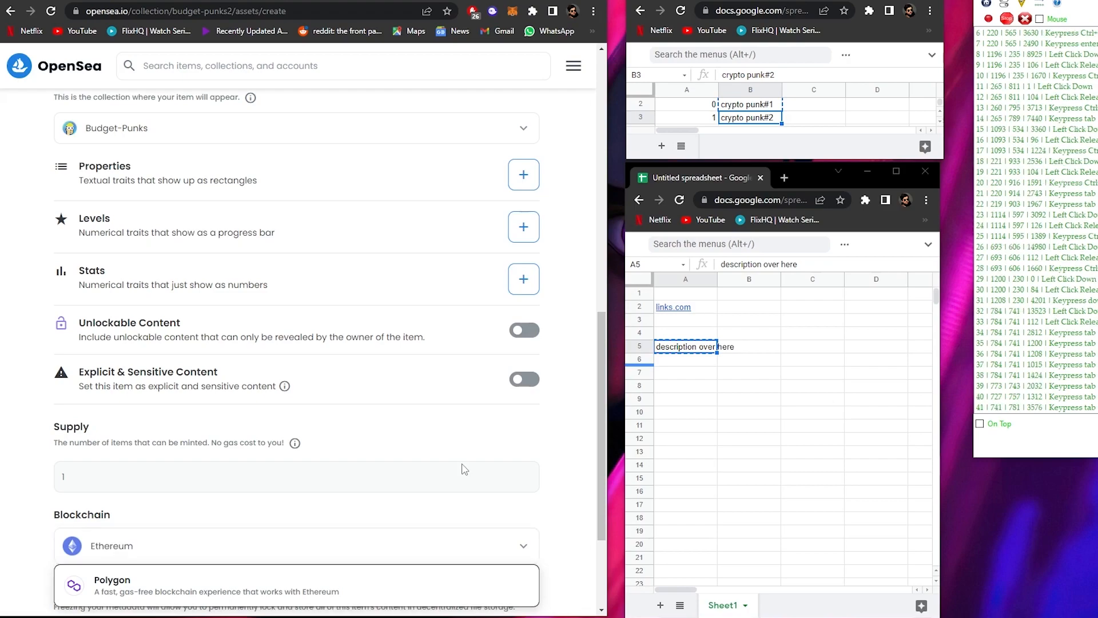
key("Return")
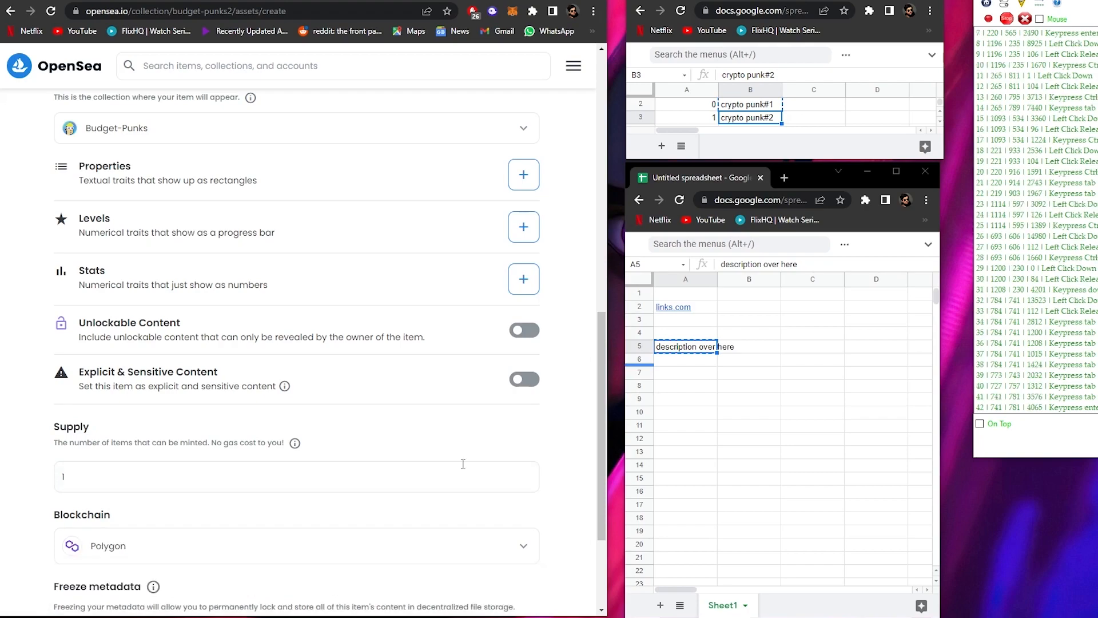
key("Tab")
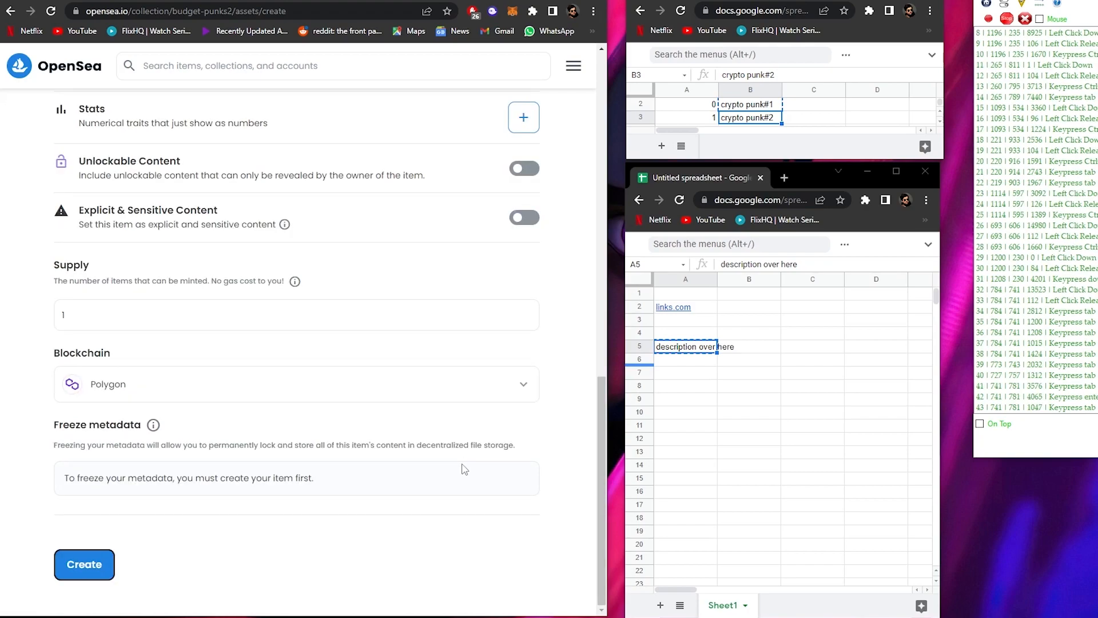
key("Return")
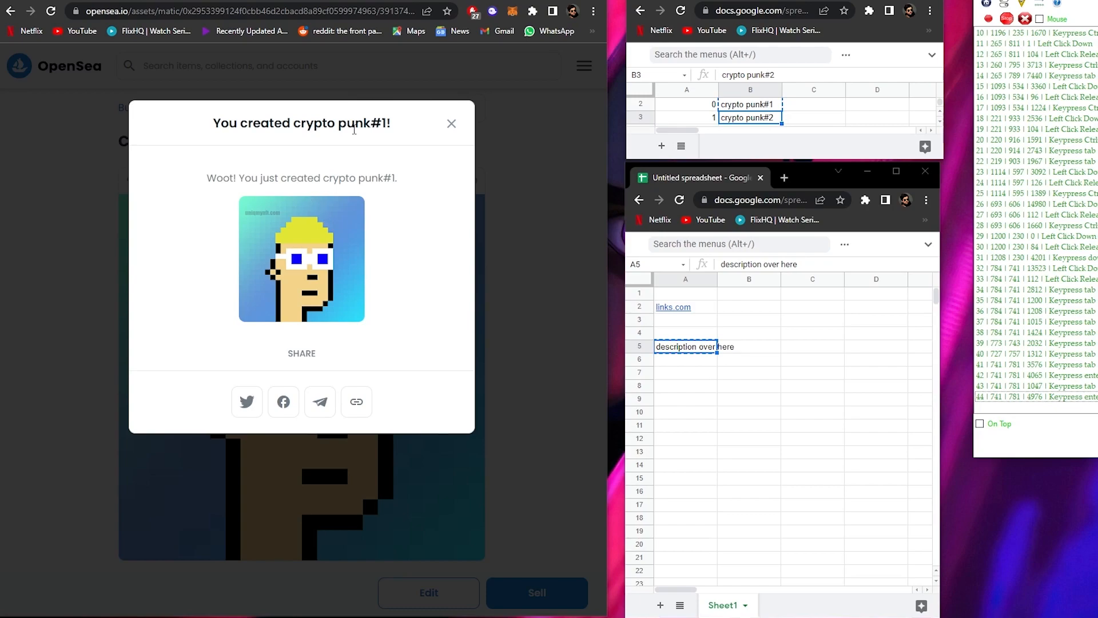
- Close the creation message and start another new item from the Budget-Punks collection
left_click(452, 125)
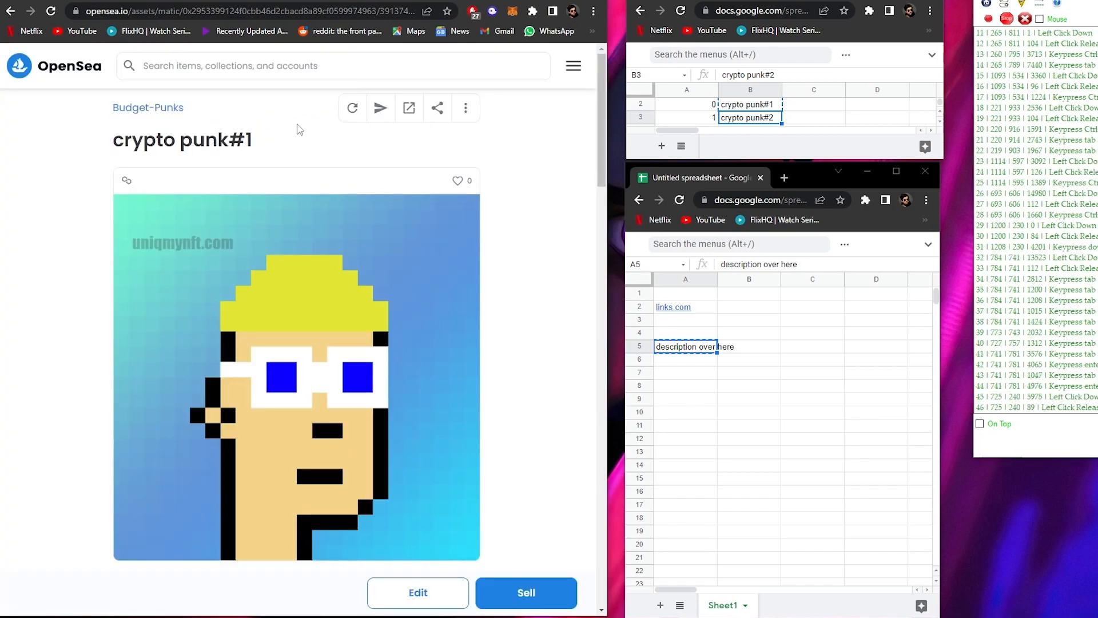
mouse_move(147, 113)
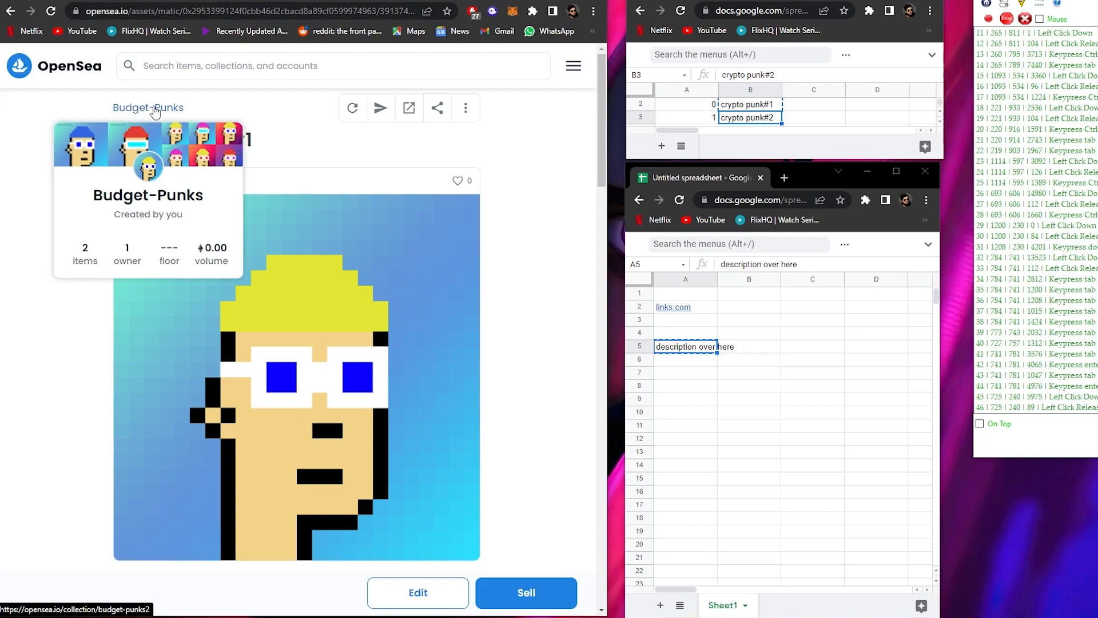
left_click(155, 112)
left_click(548, 111)
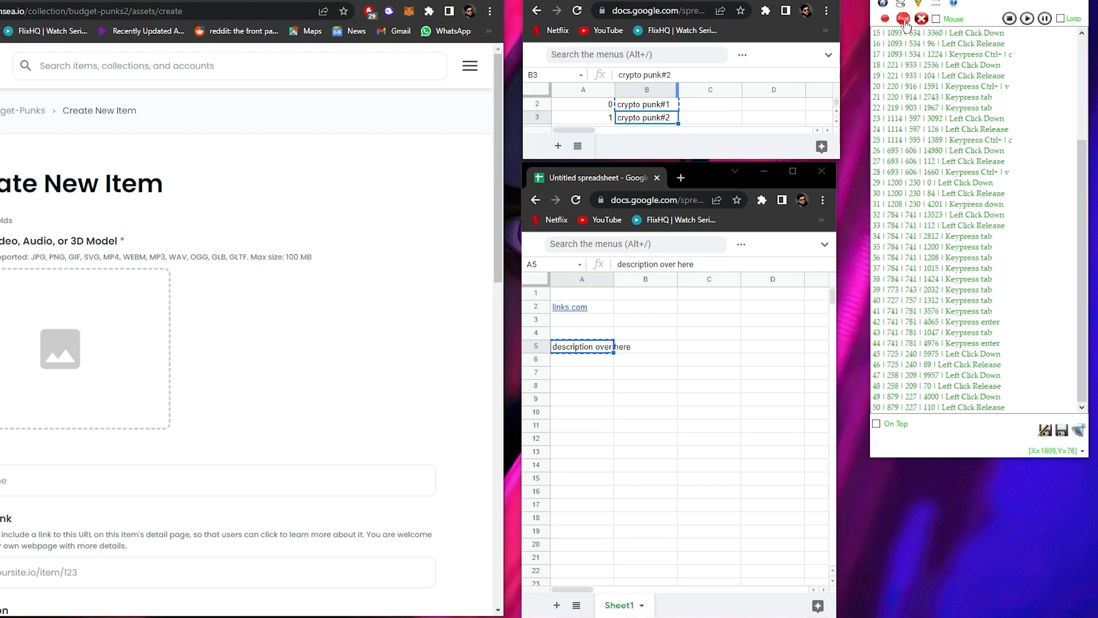
- Stop the macro recording and delete its final Left Click Down entry, row 51
left_click(903, 21)
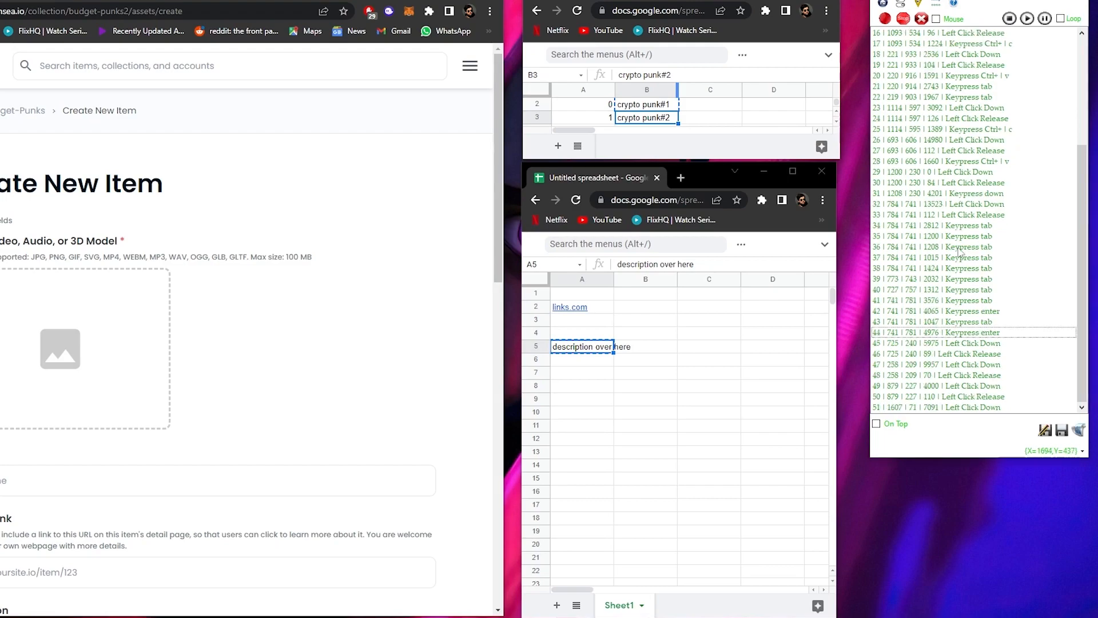
left_click(949, 408)
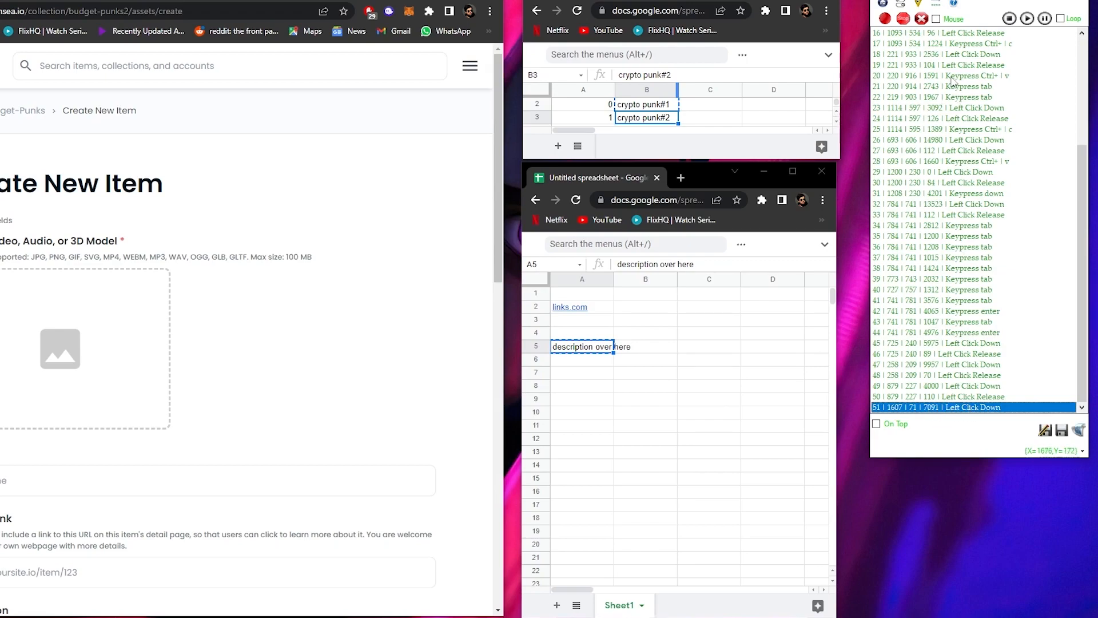
key("Delete")
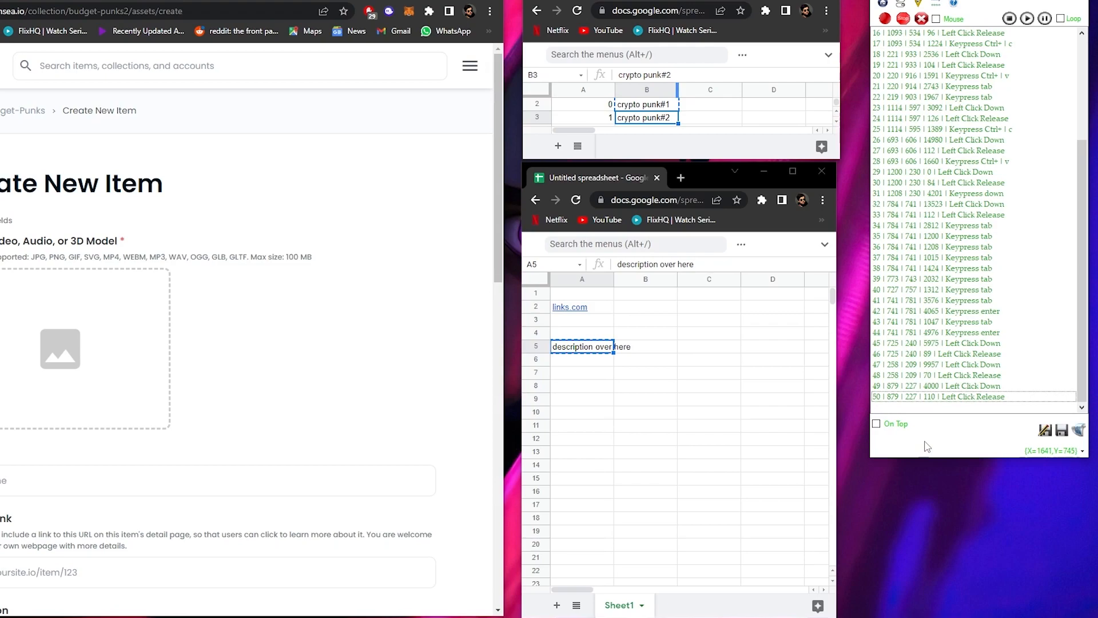
- Play back the recorded macro and upload image 1 for the new item, using the number in cell A3
scroll(931, 389, "up", 5)
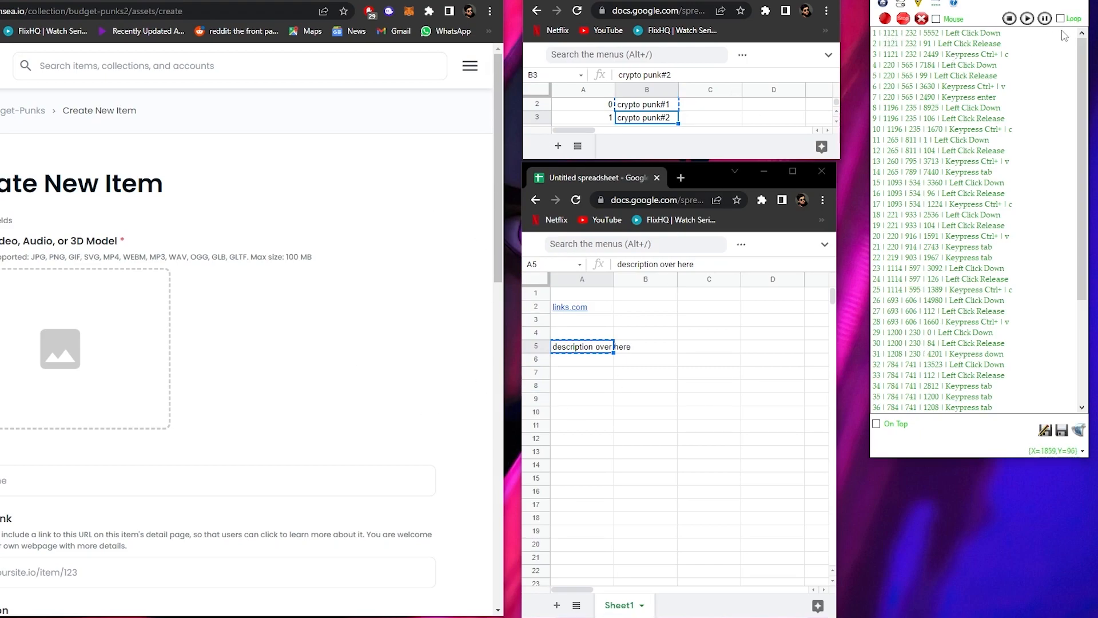
left_click(1028, 18)
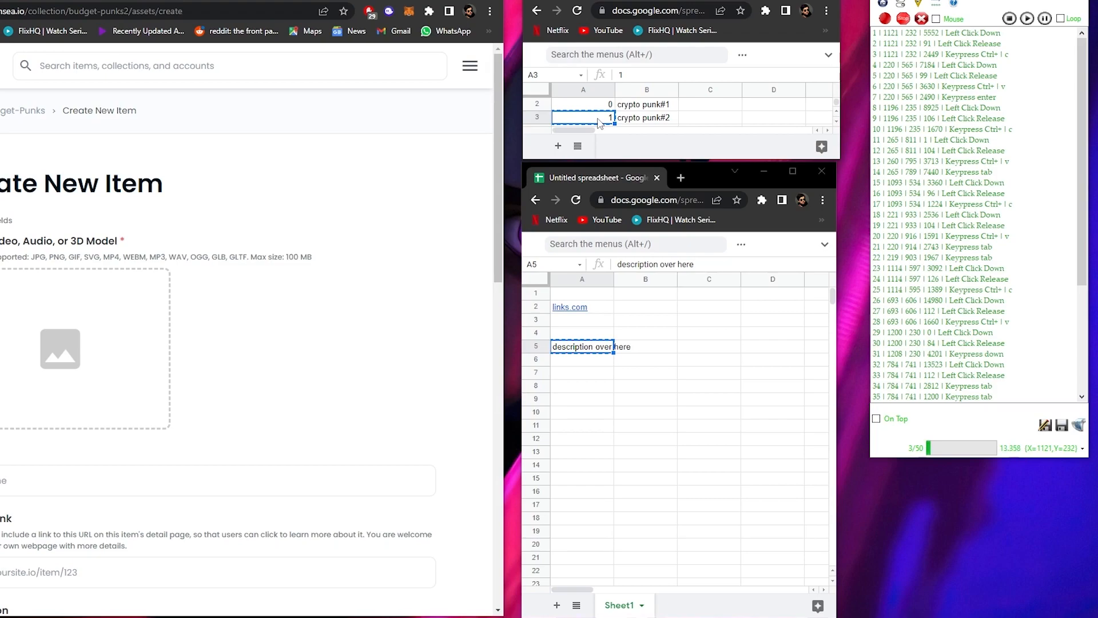
left_click(30, 328)
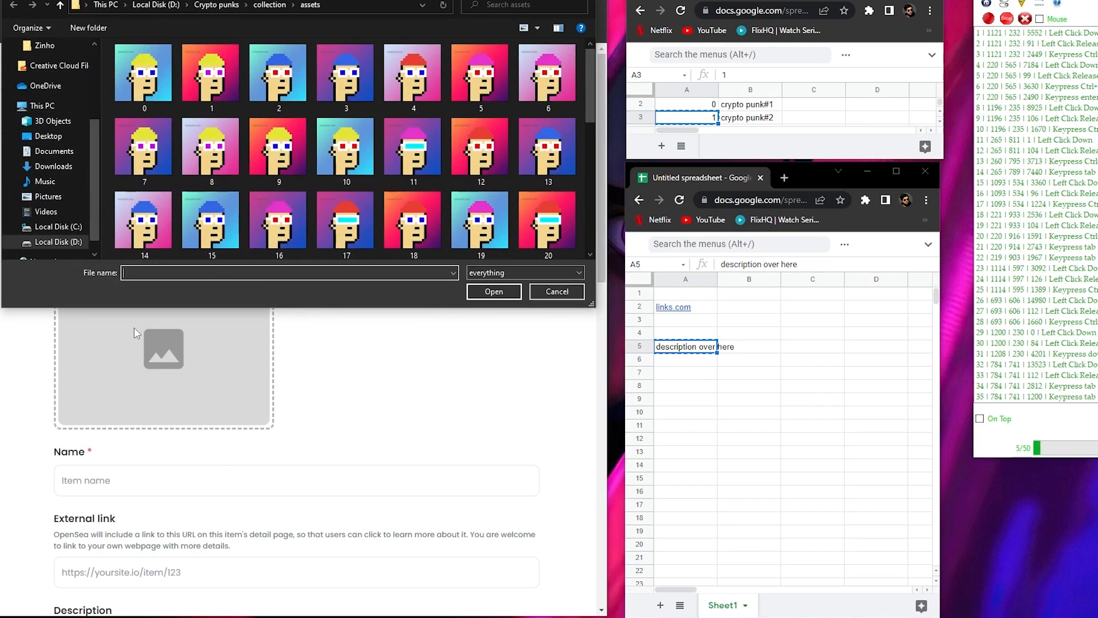
type("1")
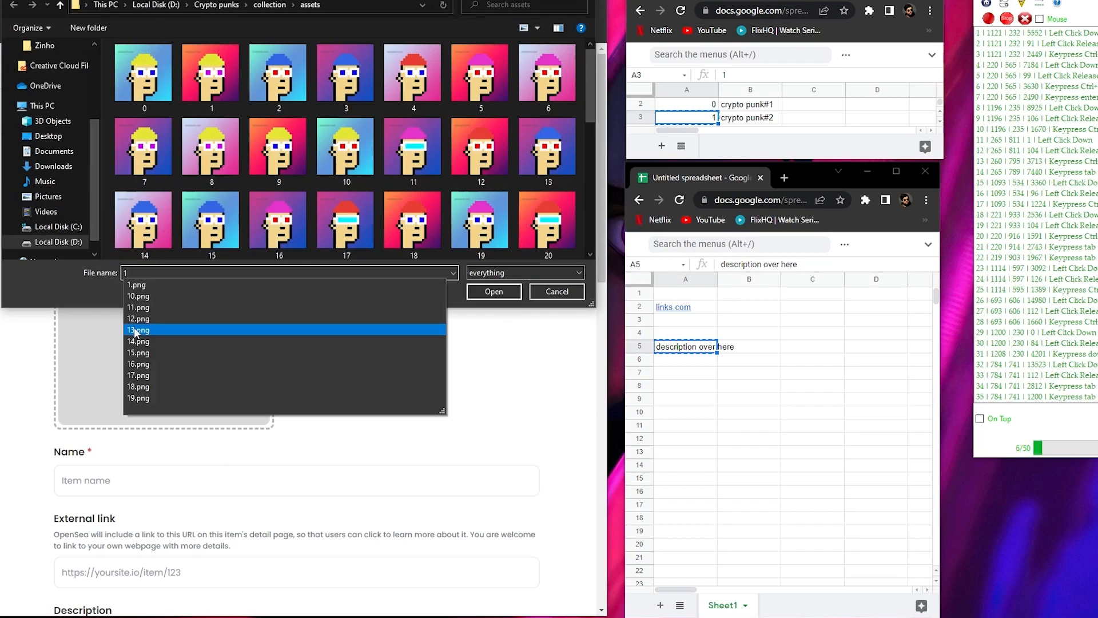
key("Return")
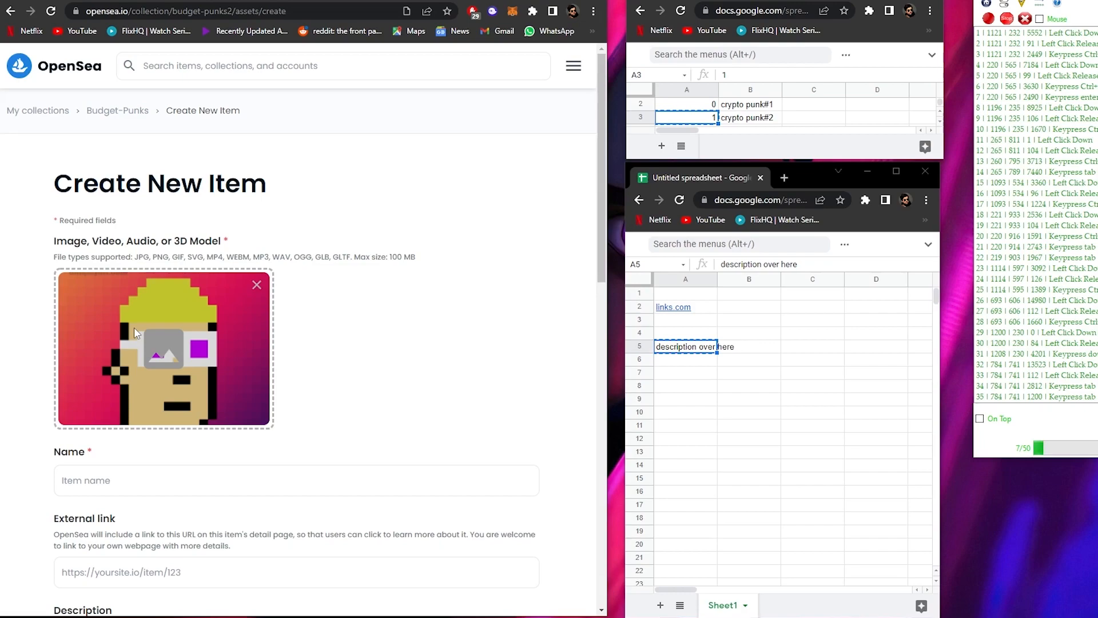
- Copy the name crypto punk#2 from cell B3 into the new item's Name field
left_click(749, 118)
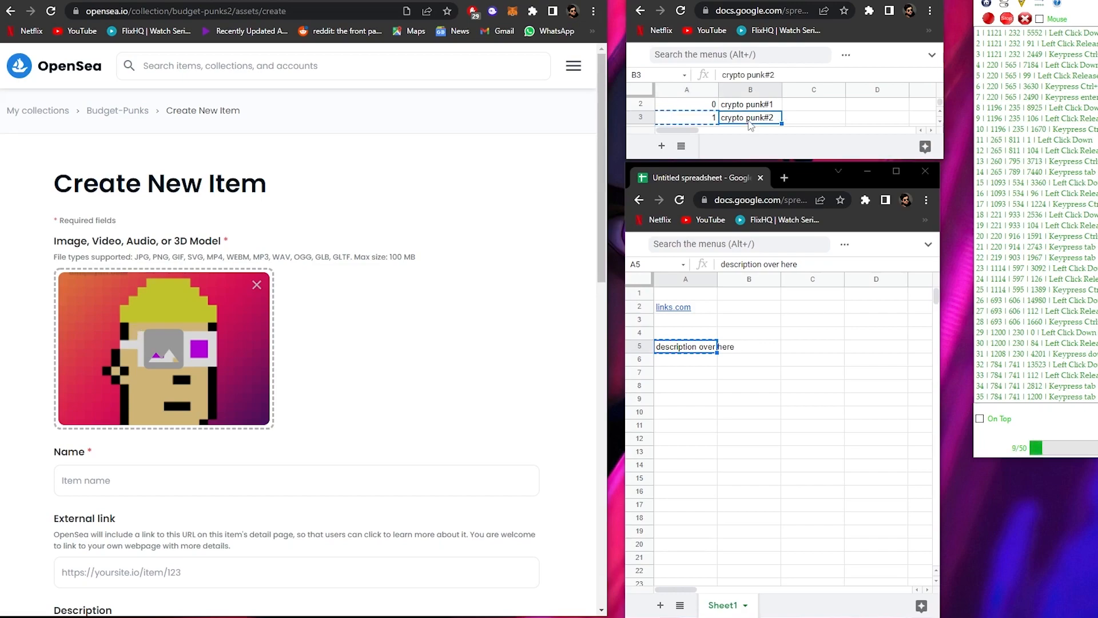
key("ctrl+c")
left_click(163, 482)
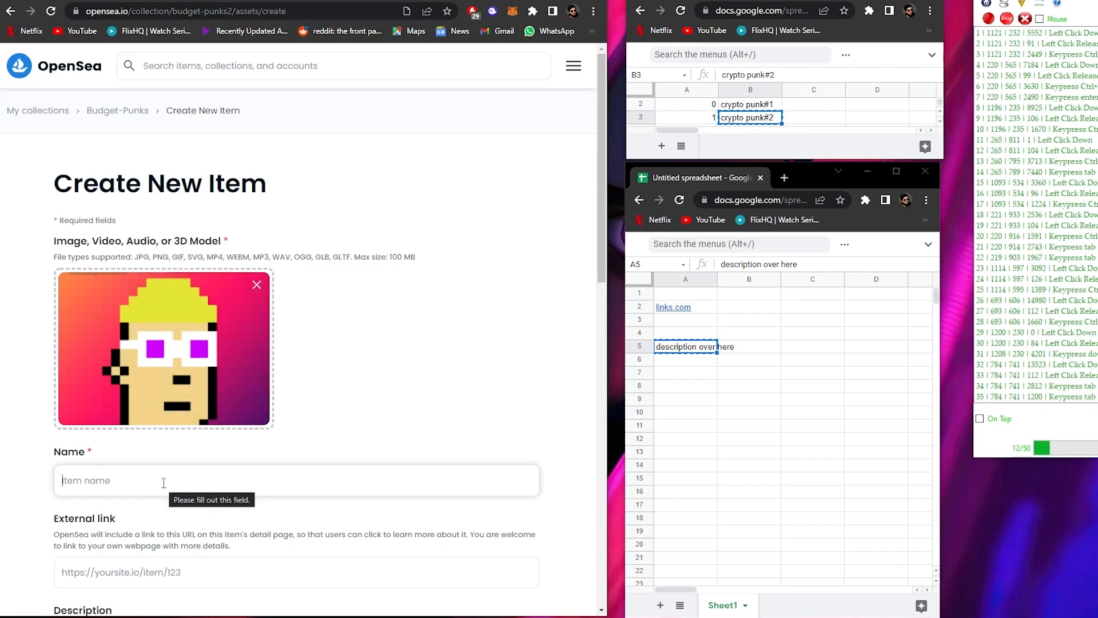
key("ctrl+v")
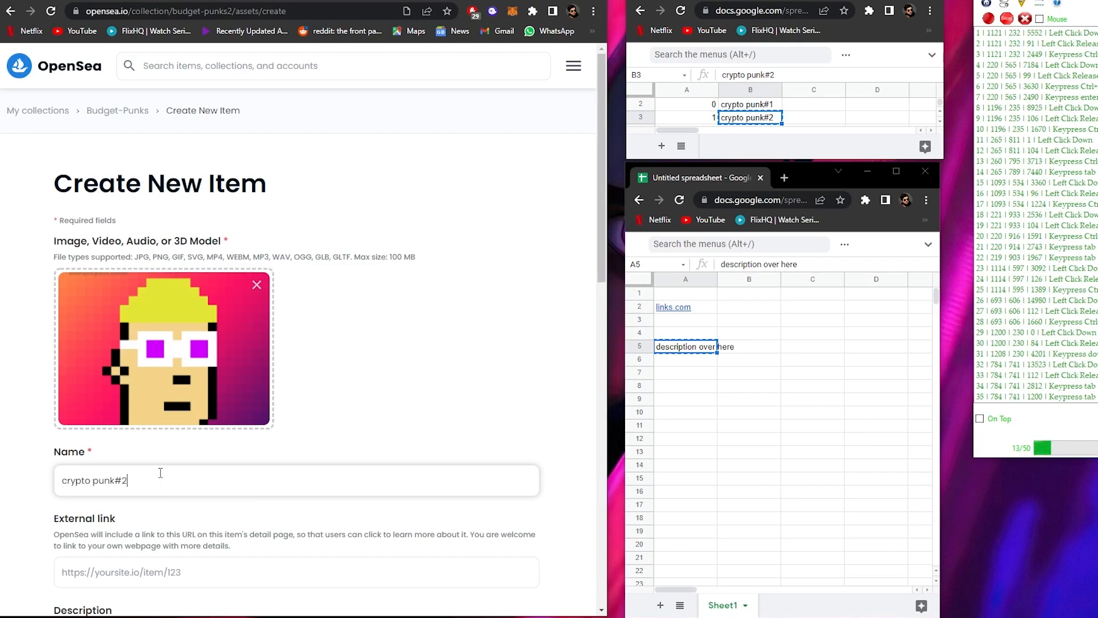
key("Tab")
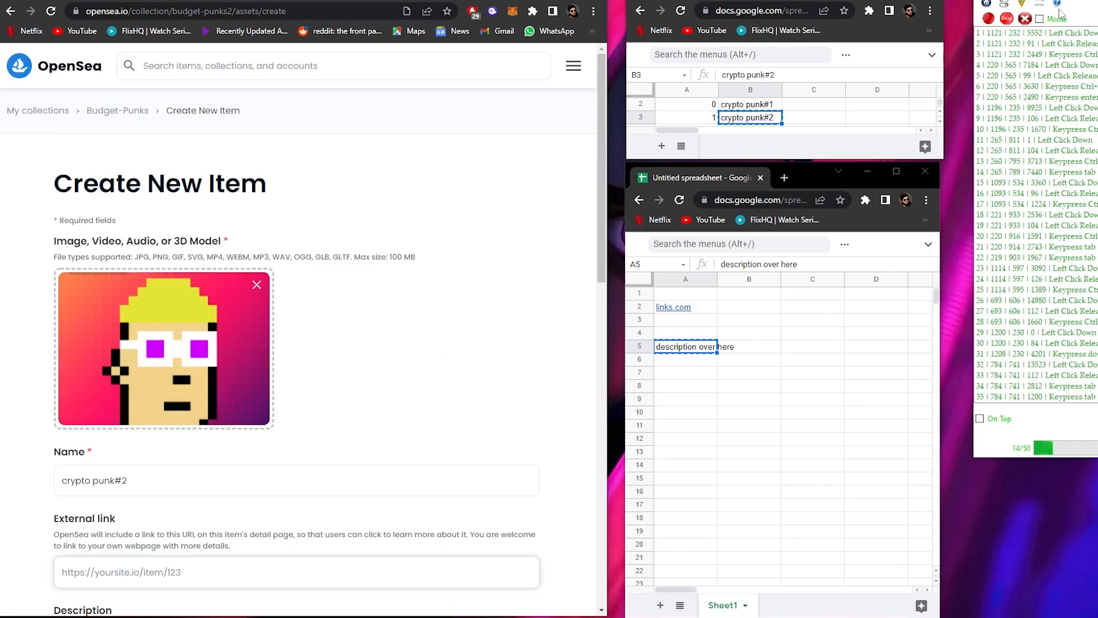
- Copy links.com from cell A2 of the lower spreadsheet and place the cursor in the External link field
left_click(674, 310)
key("ctrl+c")
left_click(136, 560)
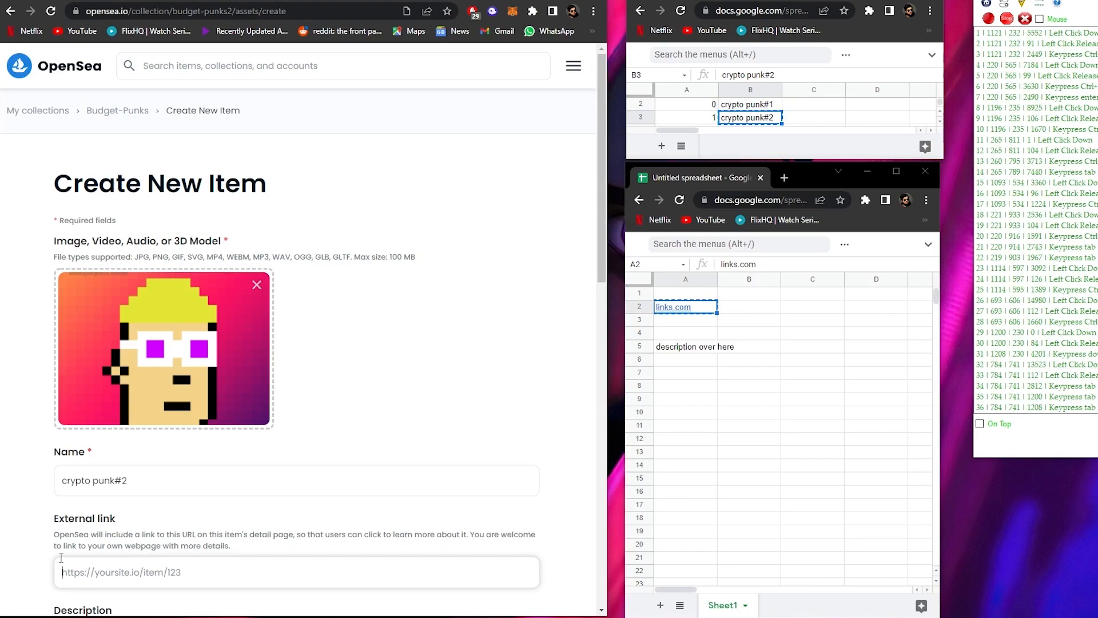
- Remove the uploaded image and clear the Name field of the new item
left_click(256, 286)
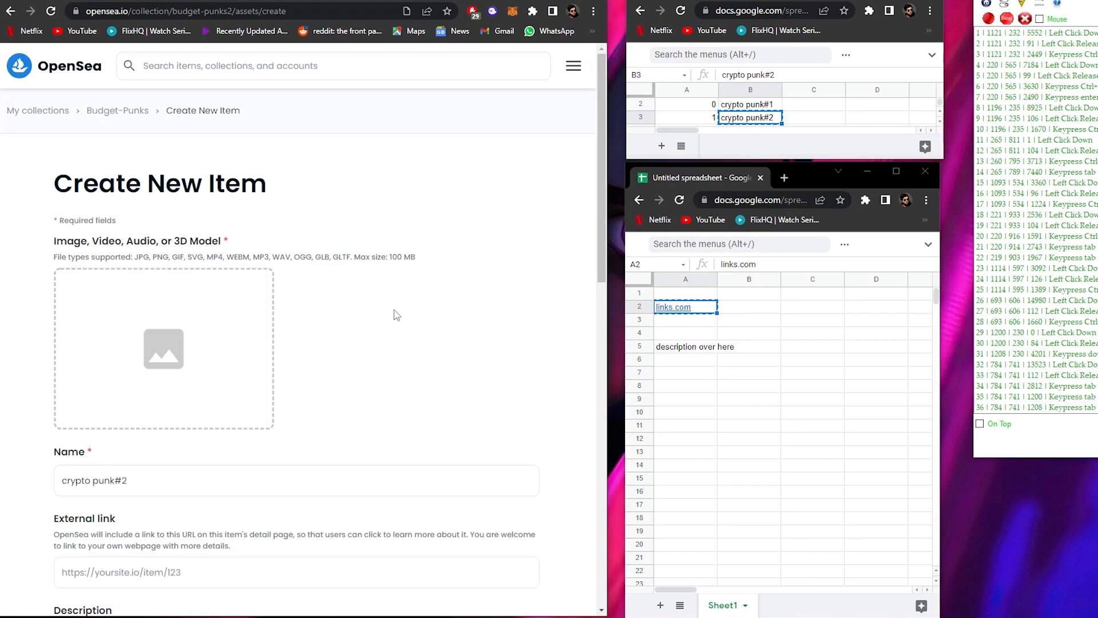
left_click(369, 470)
key("ctrl+a")
key("BackSpace")
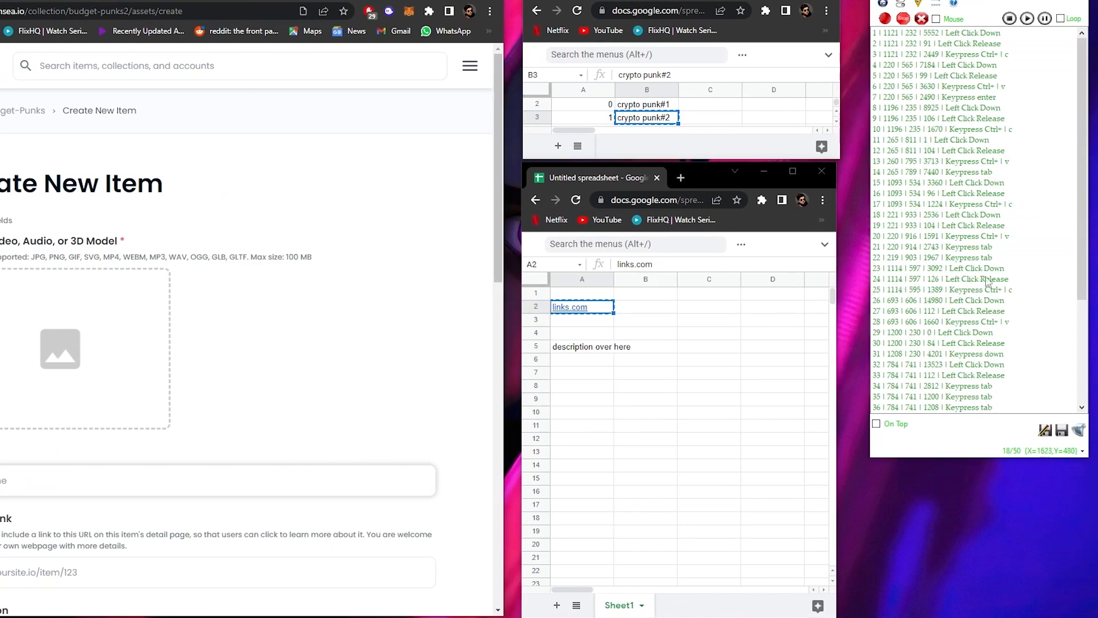
- Set the time of the macro's first entry, the left click down at 1121, 232, to 200 ms
left_click_drag(1082, 282, 1083, 202)
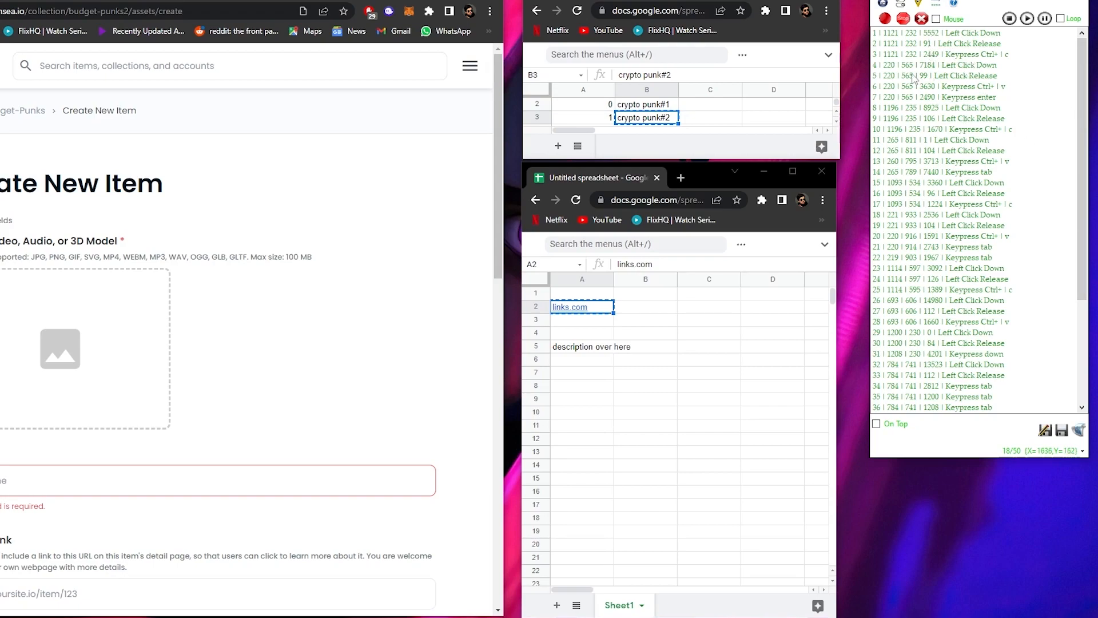
double_click(933, 34)
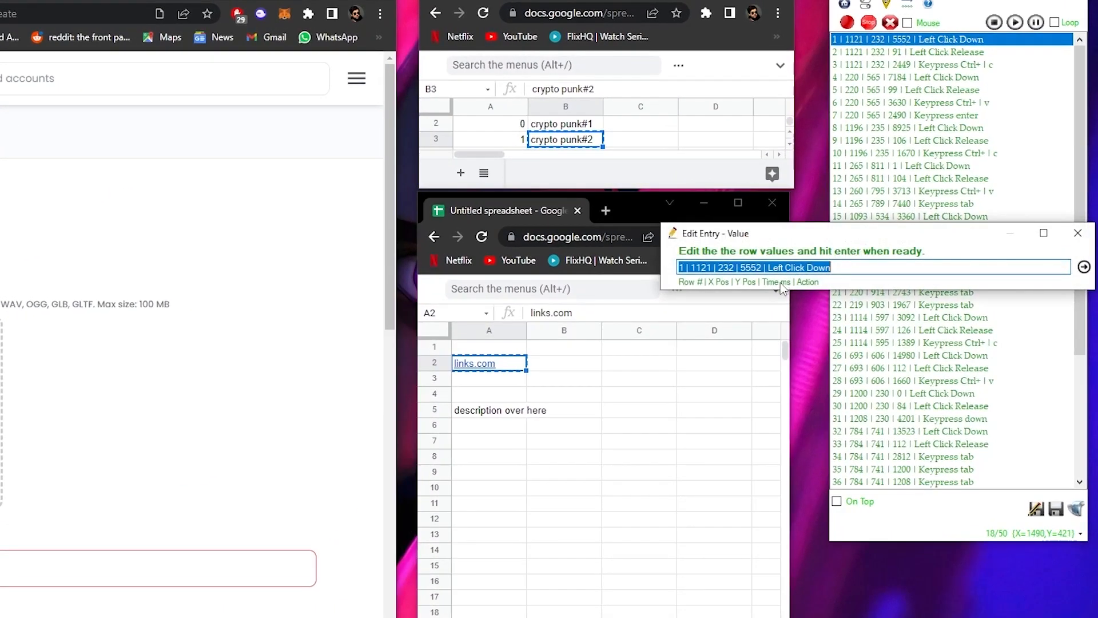
left_click(763, 268)
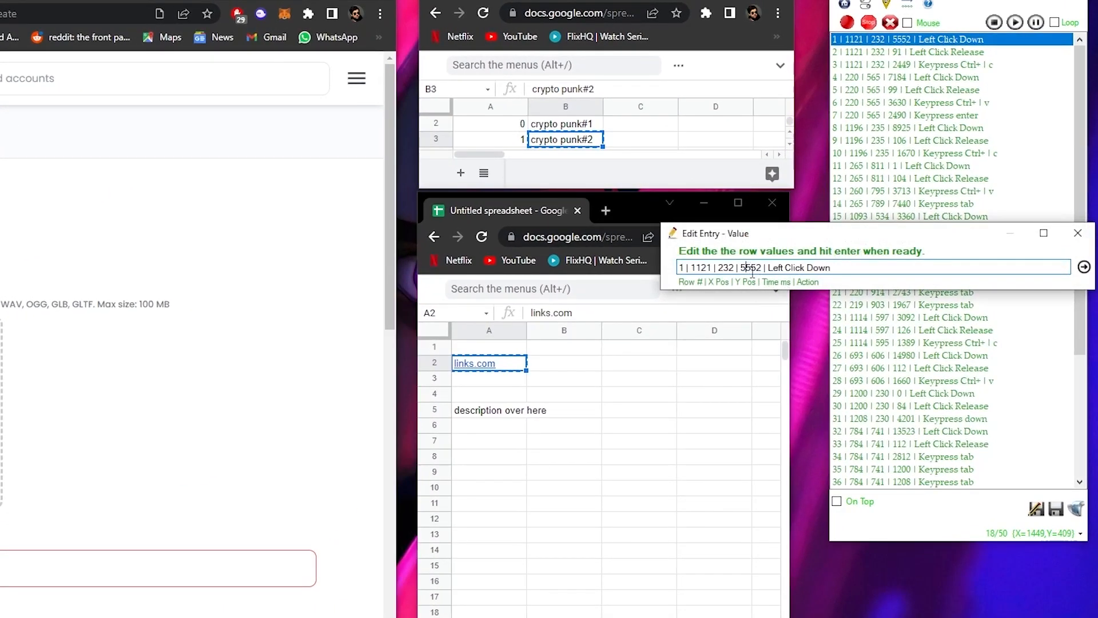
left_click_drag(762, 269, 741, 271)
type("200")
key("Return")
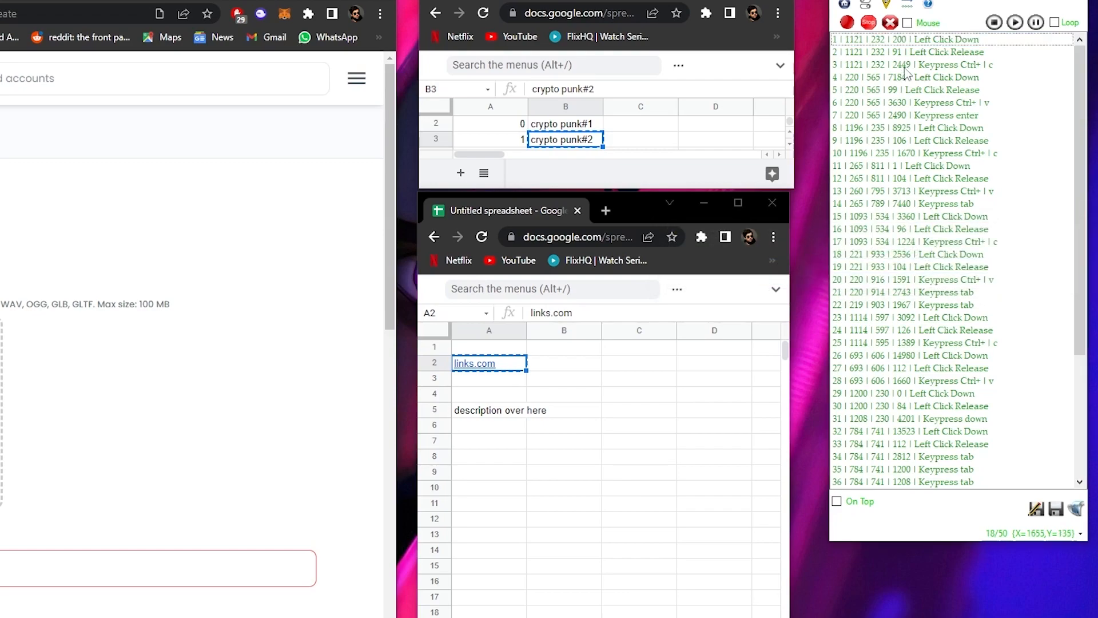
- Set the time of macro row 3, the Ctrl+c keypress, to 300 ms
left_click(904, 65)
double_click(905, 65)
left_click(761, 267)
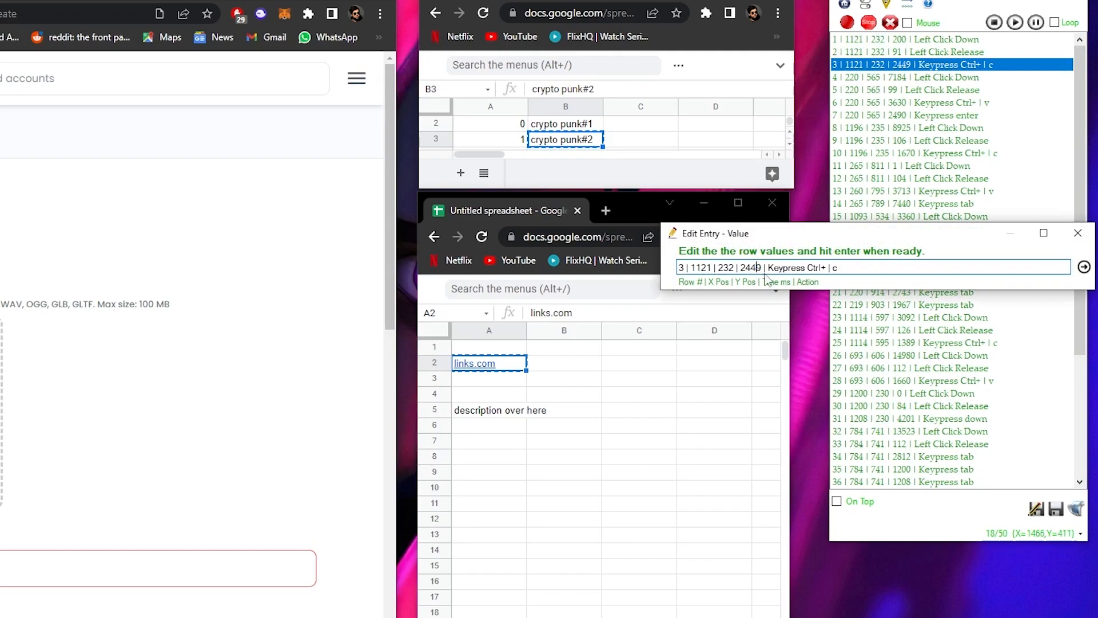
type("00")
type("3")
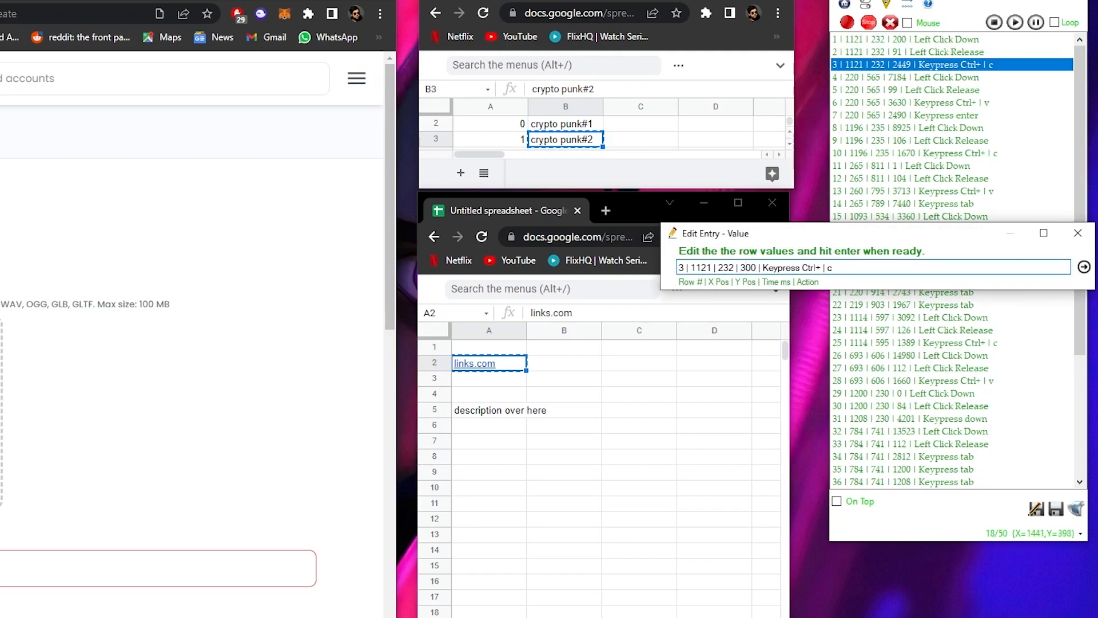
key("Return")
- Set the time of macro row 4 to 300 ms and that of row 6, the Ctrl+v keypress, to 363 ms
double_click(915, 78)
left_click(752, 268)
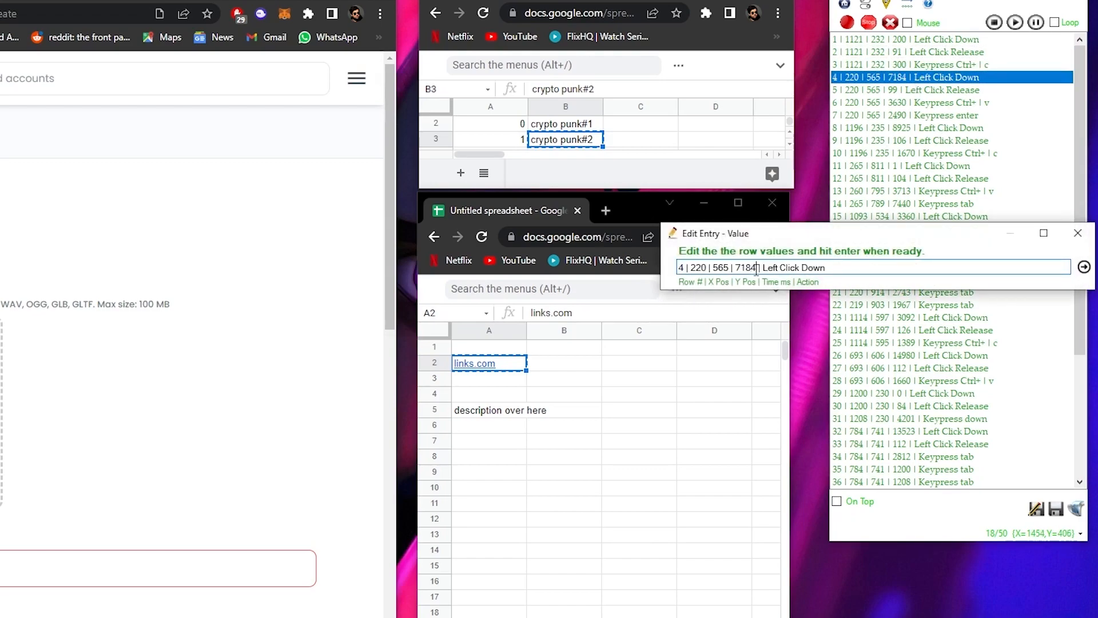
type("3630")
key("Return")
double_click(874, 106)
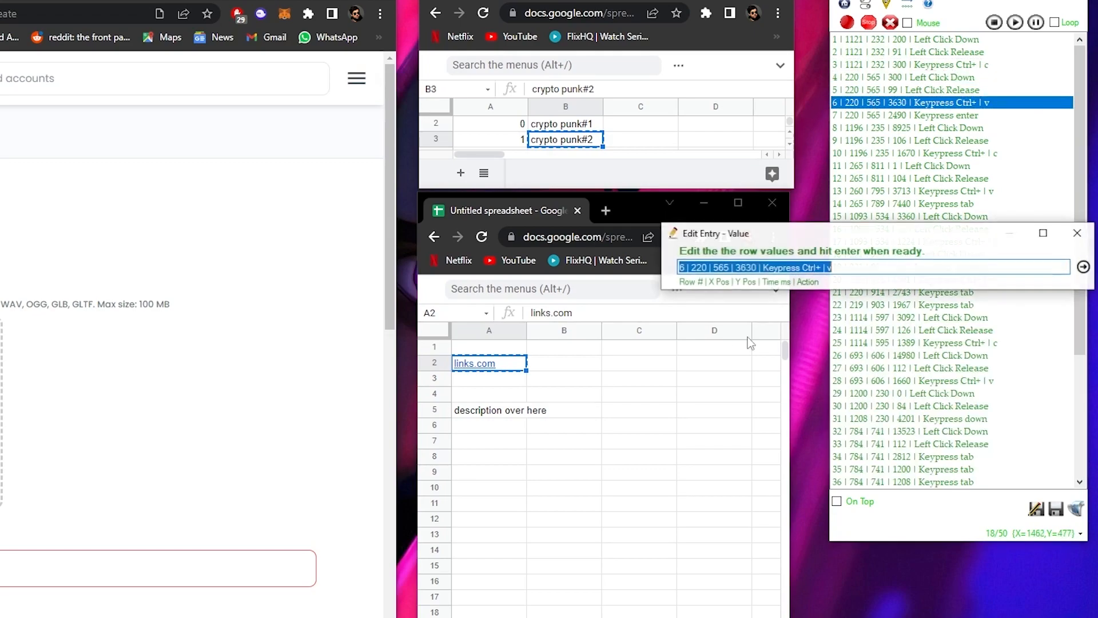
left_click(759, 270)
key("BackSpace")
key("Return")
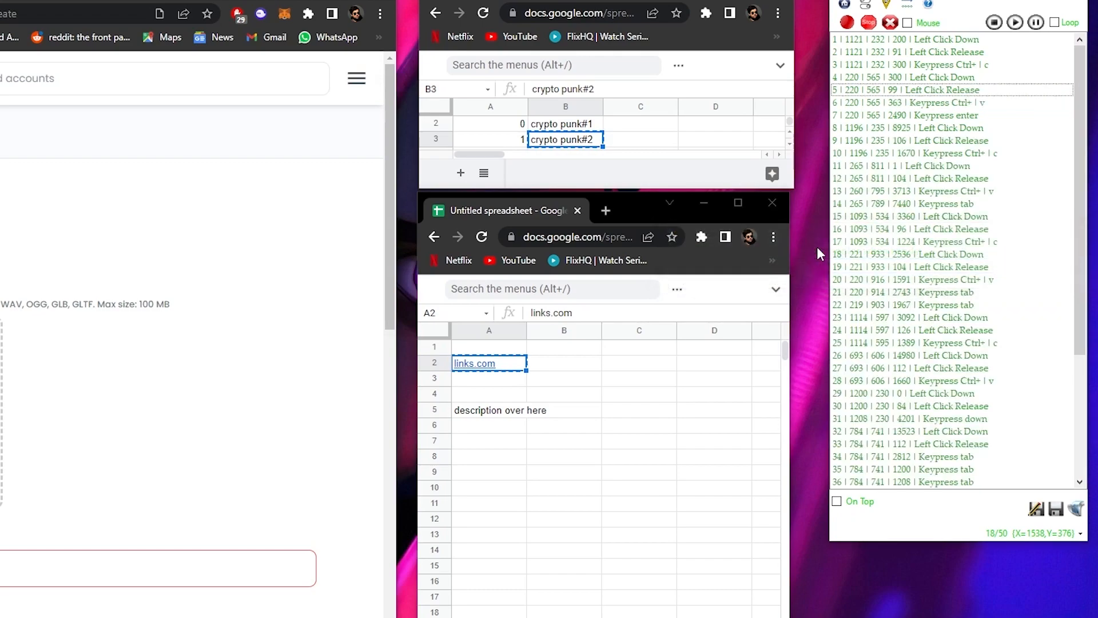
- Set the times of macro row 7, the enter keypress, and row 8, the left click down, to 300 ms each
double_click(917, 115)
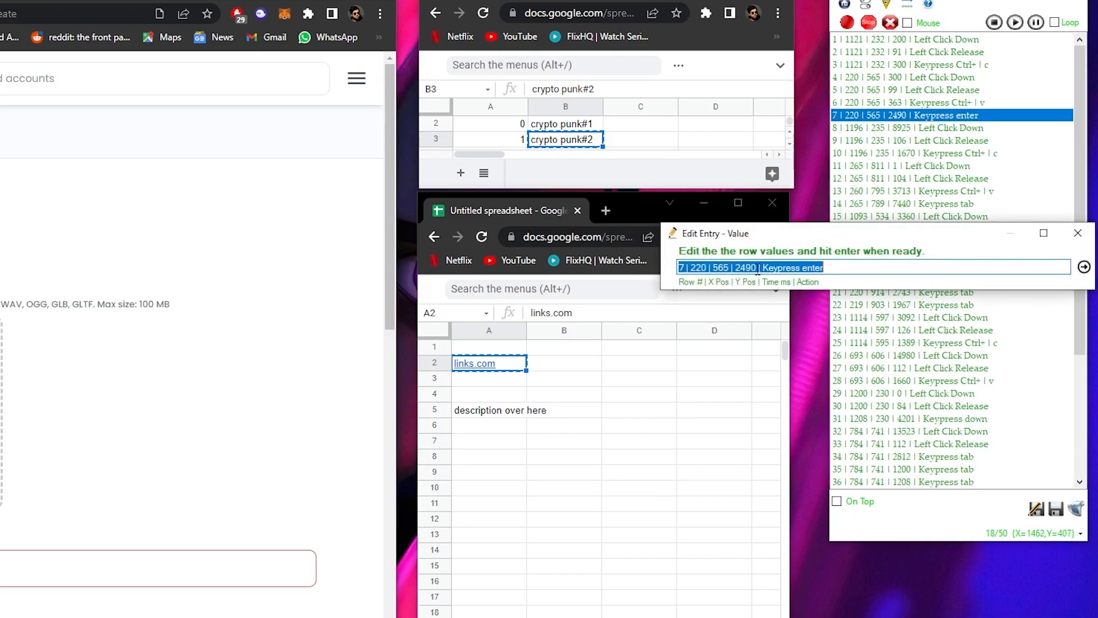
left_click(757, 268)
key("BackSpace")
key("BackSpace")
key("BackSpace")
key("BackSpace")
type("300")
key("Return")
left_click(751, 268)
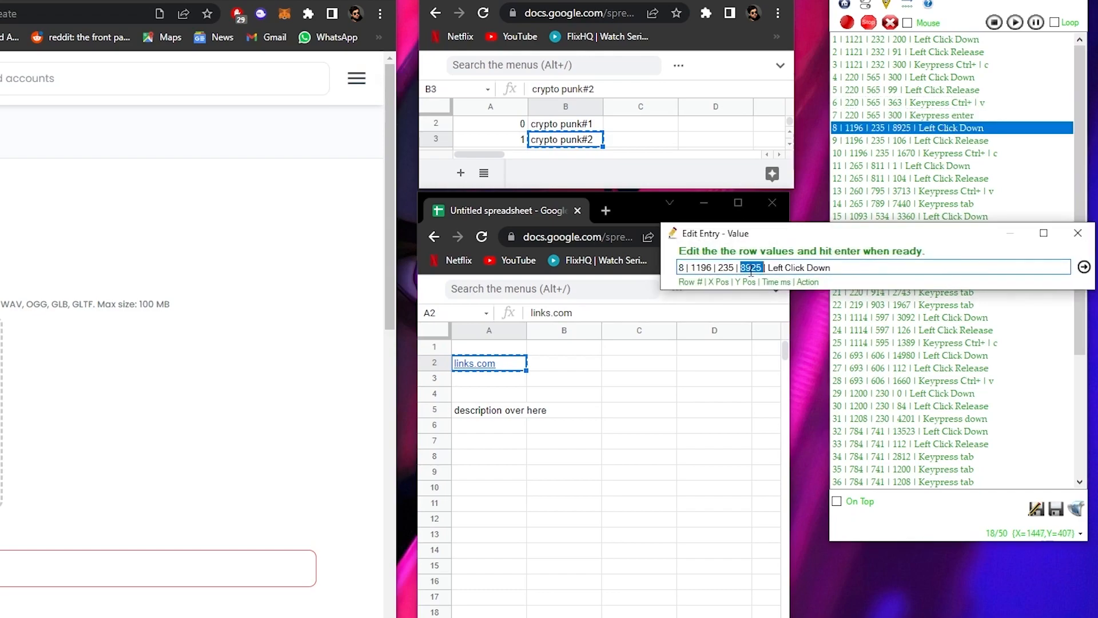
type("300")
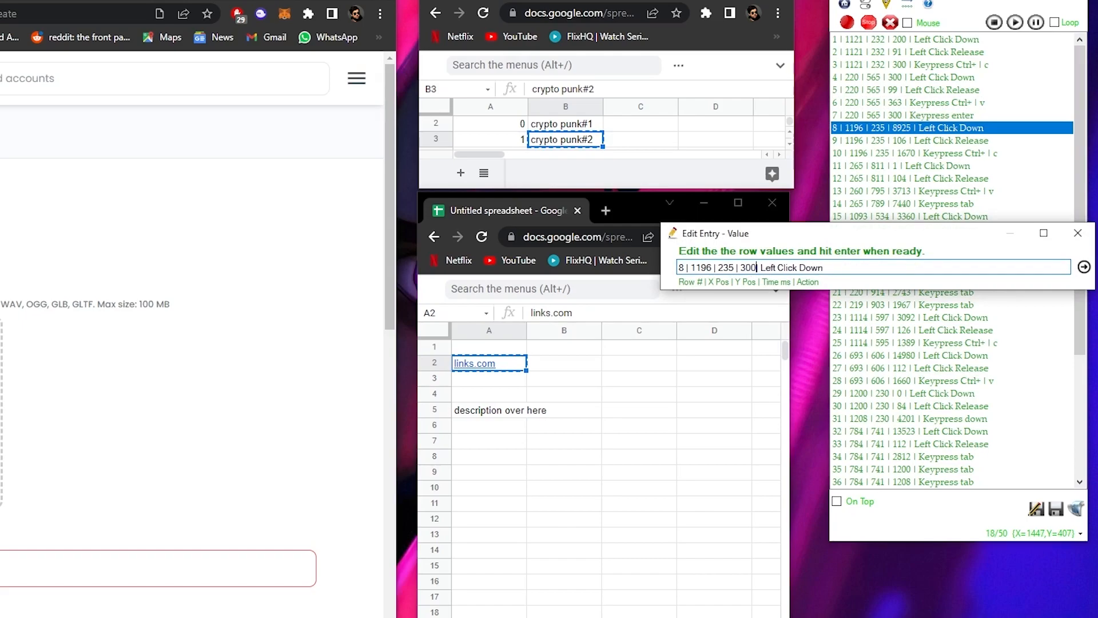
key("Return")
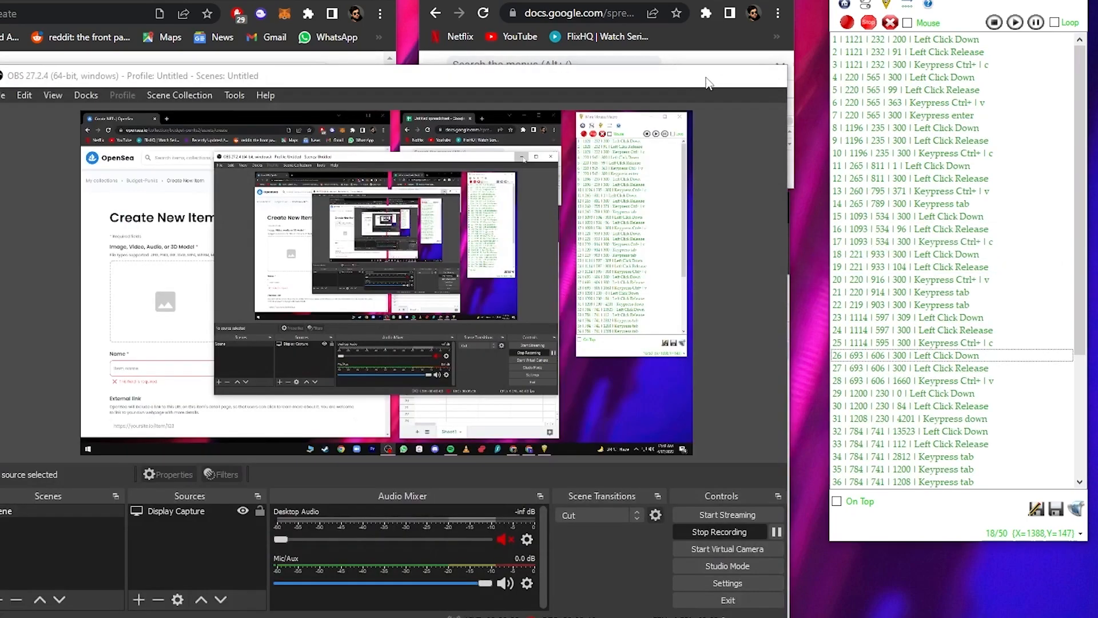
- Play back the macro with the edited timings to test it
left_click(708, 83)
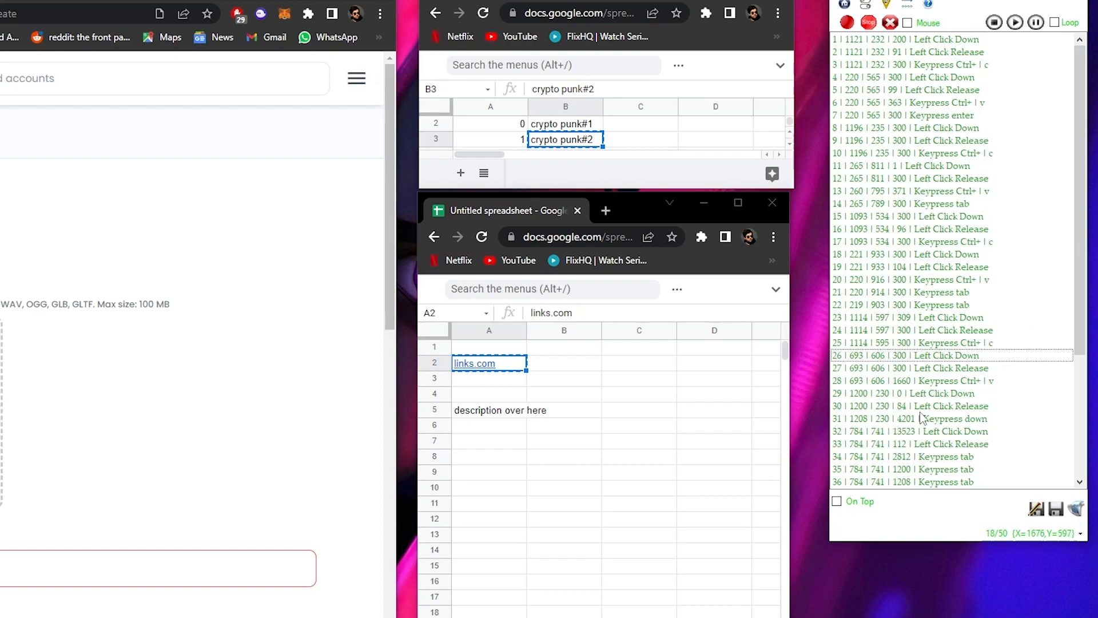
left_click(1015, 23)
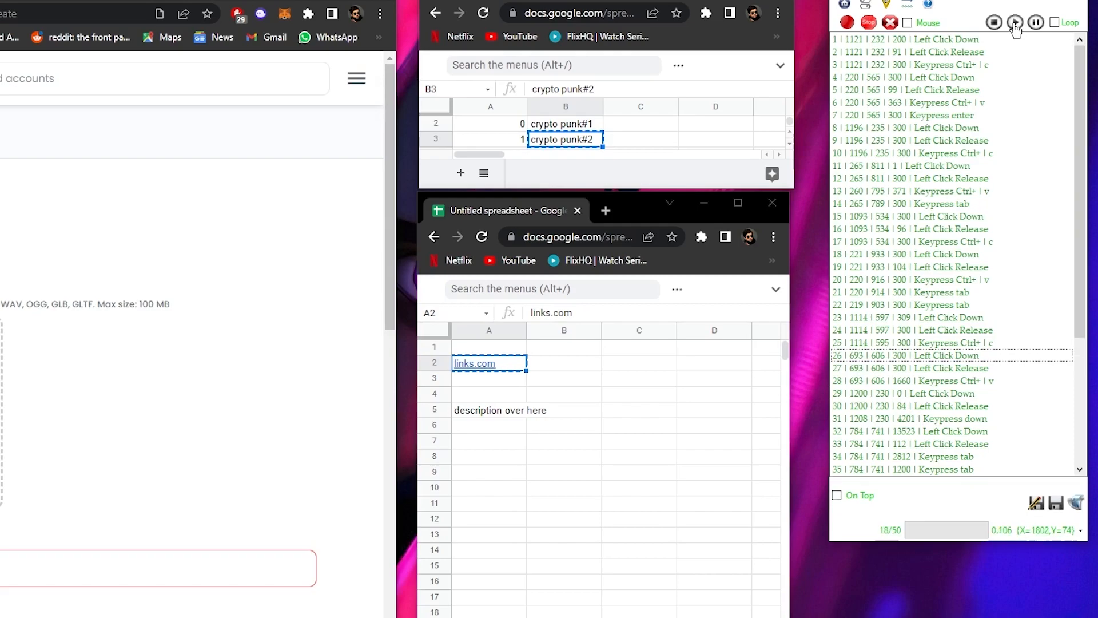